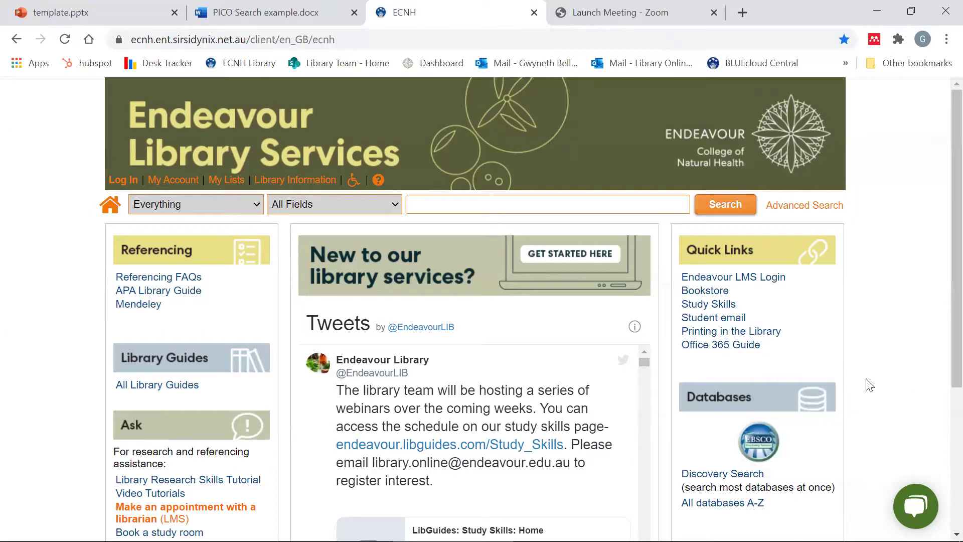
Step: Open the Study Skills guide from the library homepage and bring up the Advanced Search Strategy template
left_click(707, 304)
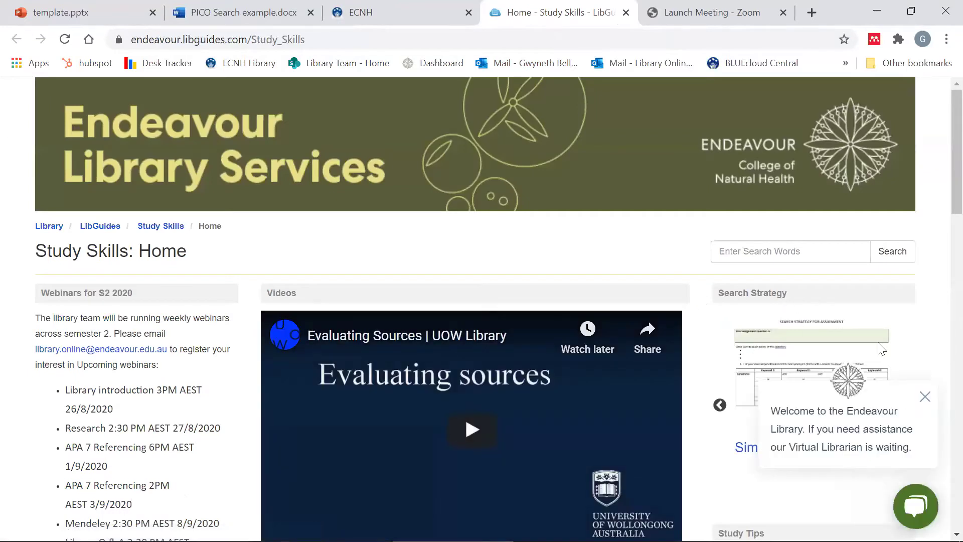
left_click(924, 396)
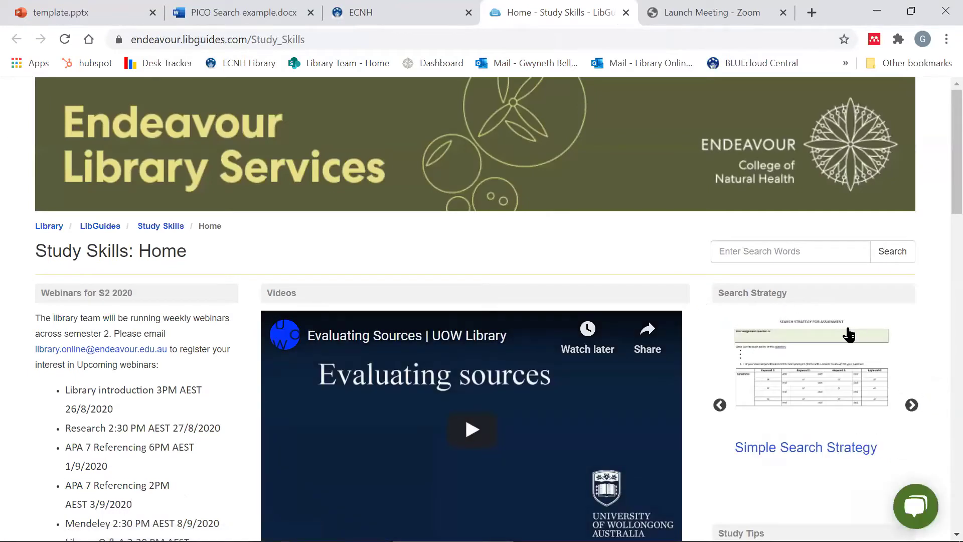
left_click(911, 405)
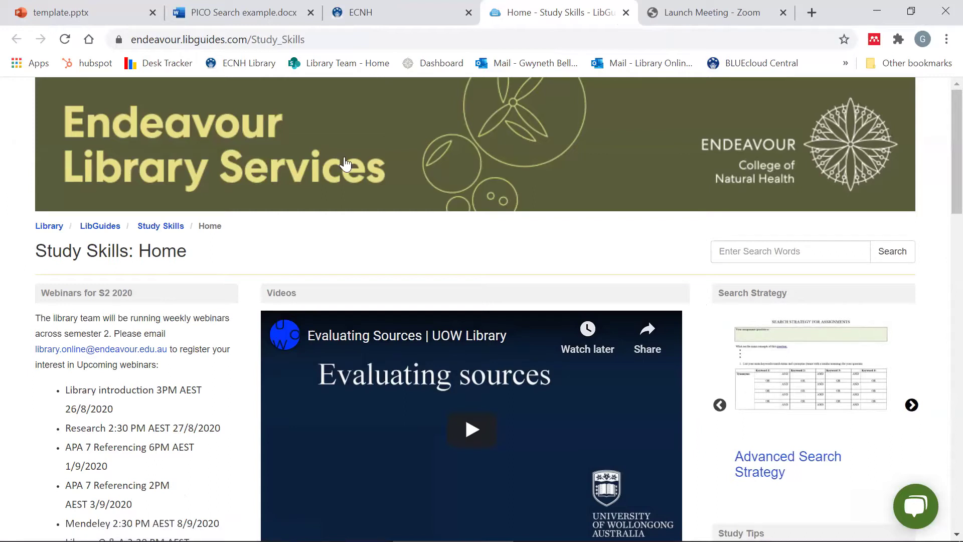
Step: Review the PICO Search example document, covering the assignment question, main concepts and synonym table
left_click(242, 14)
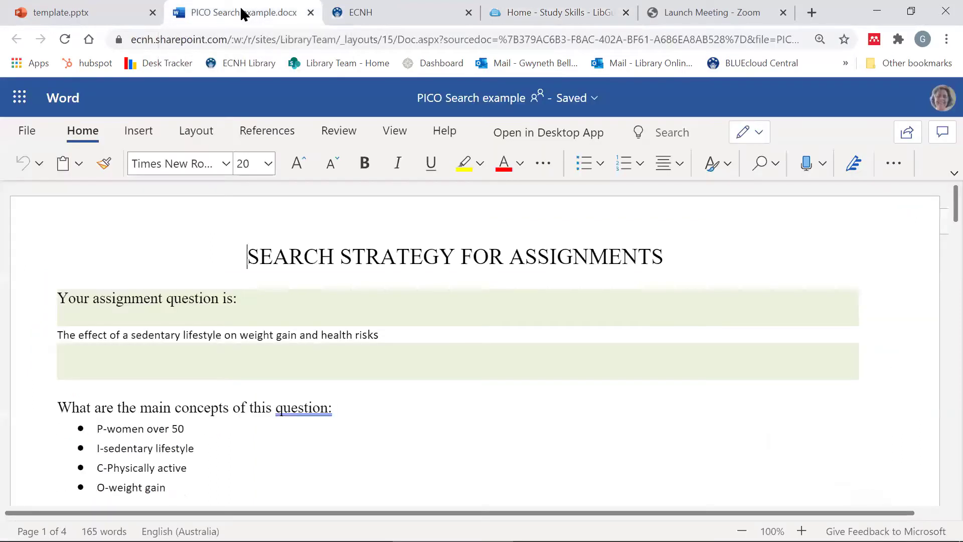
scroll(863, 257, "down", 2)
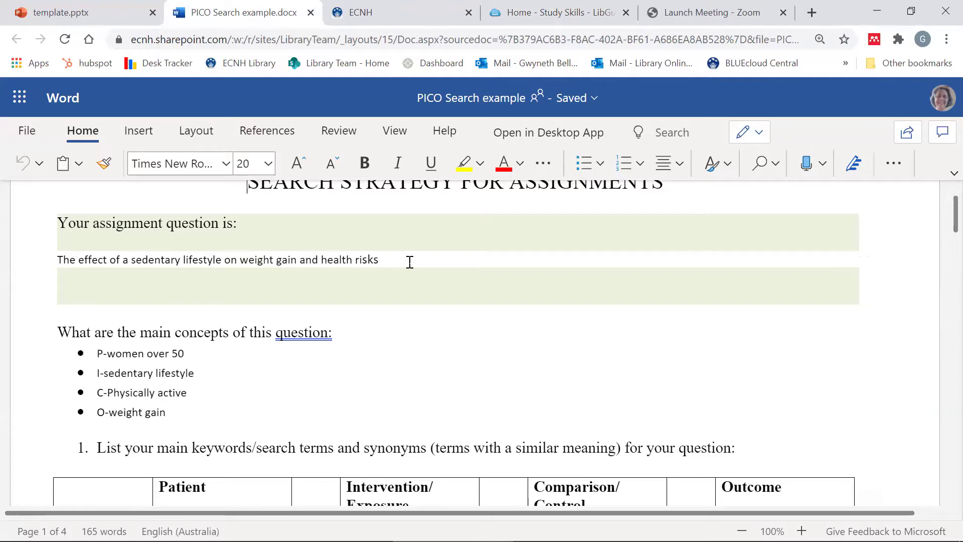
scroll(416, 301, "down", 3)
scroll(411, 293, "up", 2)
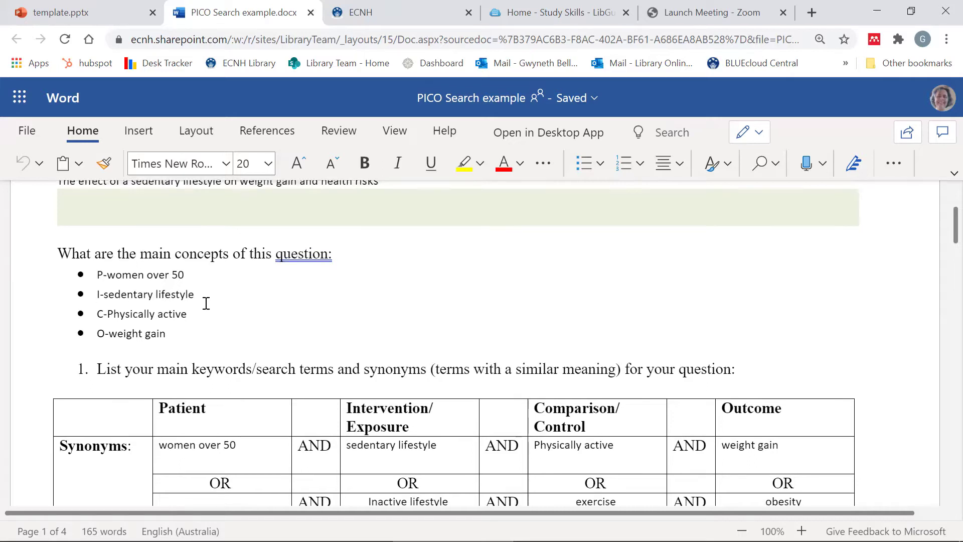
scroll(206, 303, "down", 3)
scroll(206, 303, "down", 3)
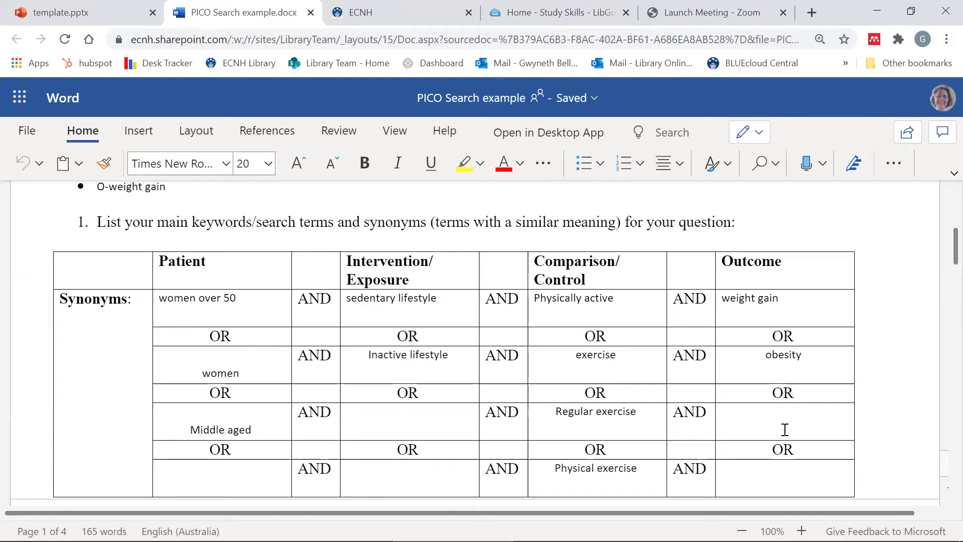
Step: Open the CINAHL Plus with Full Text database from the letter C of the library's A-Z database list
left_click(379, 13)
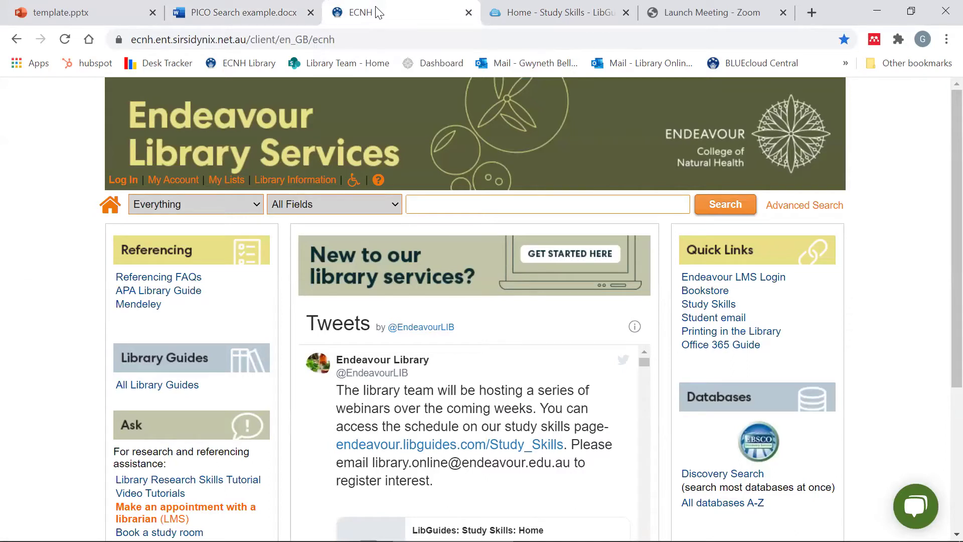
scroll(868, 239, "down", 1)
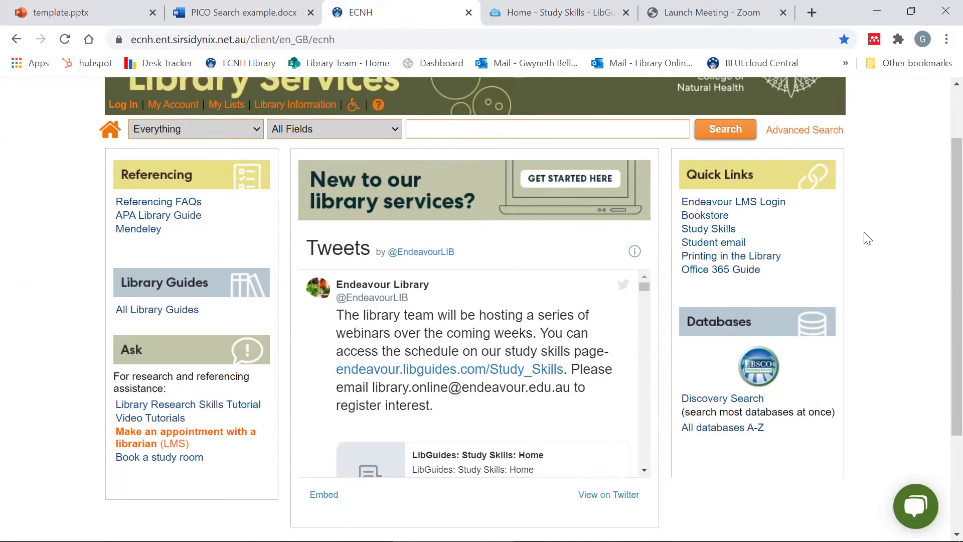
left_click(729, 427)
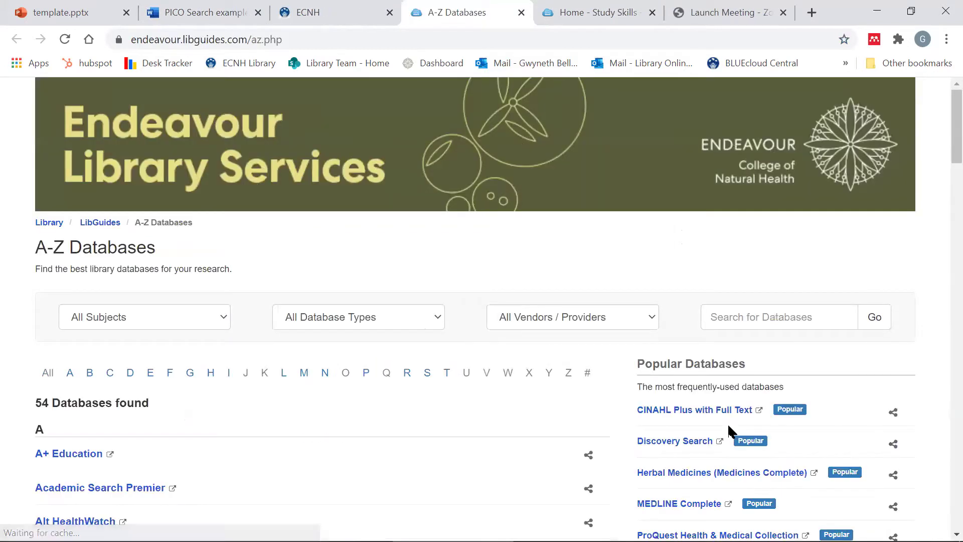
scroll(762, 371, "down", 1)
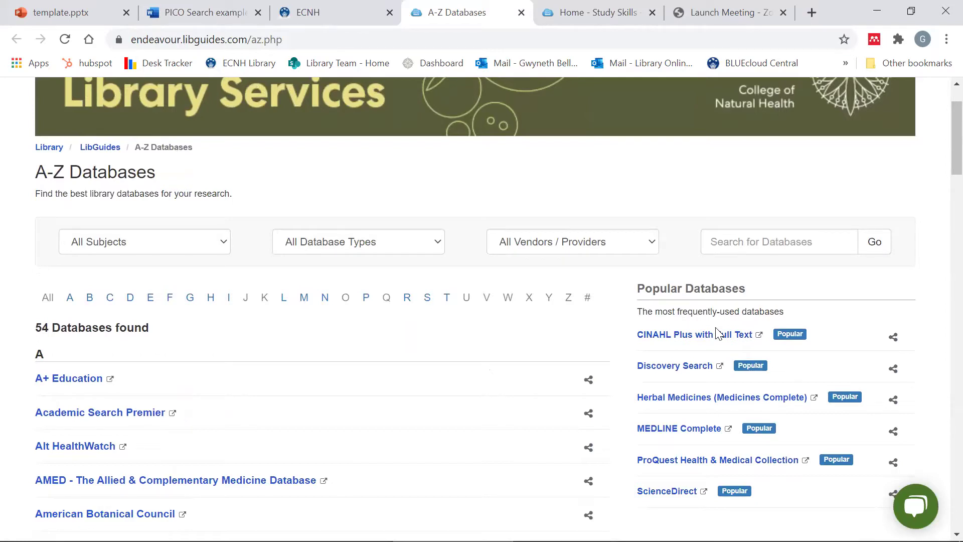
left_click(112, 303)
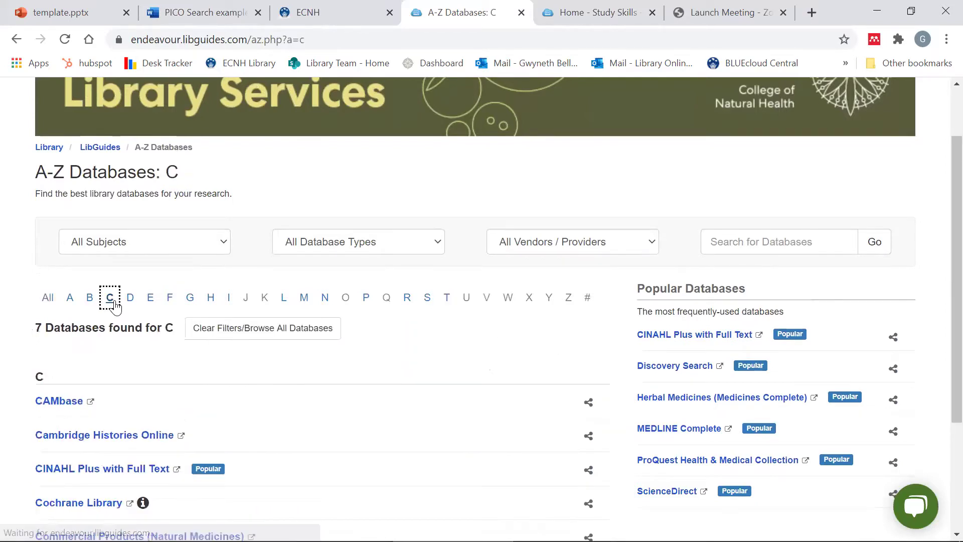
left_click(100, 476)
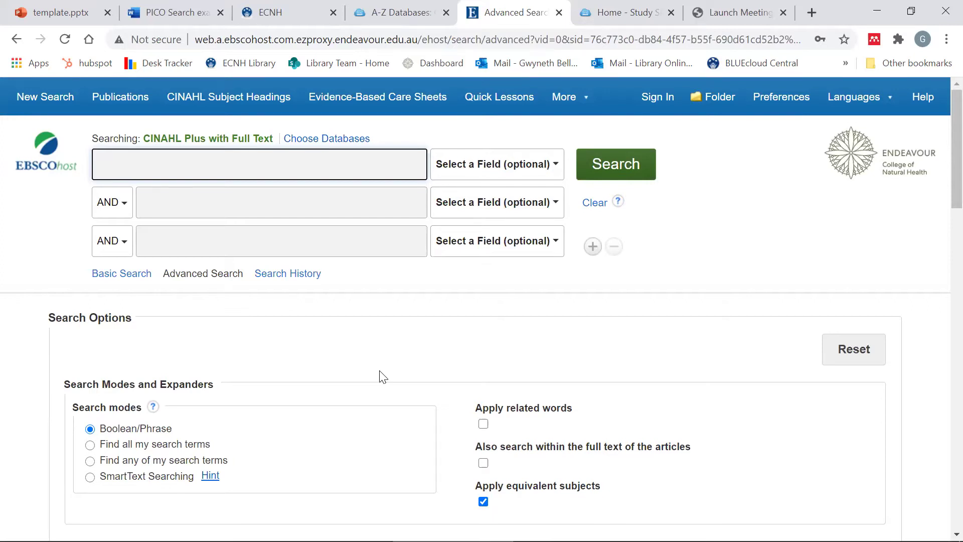
Step: Copy "women over 50" from the Patient column of the PICO table and browse CINAHL Subject Headings for it
left_click(217, 103)
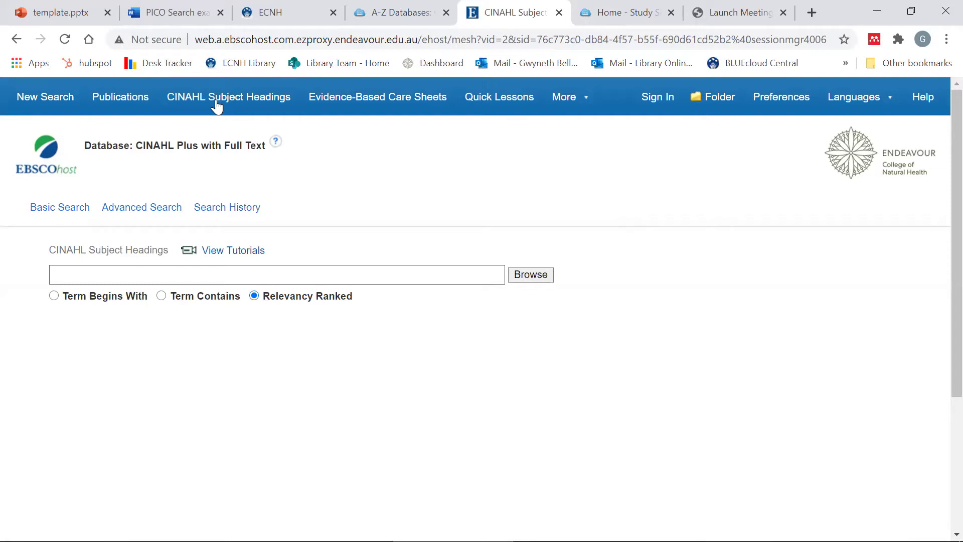
left_click(177, 12)
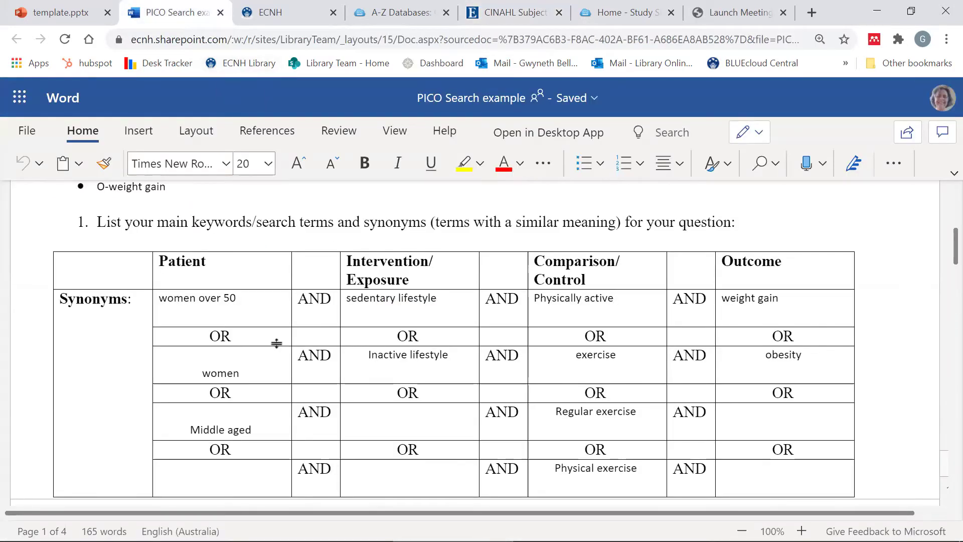
left_click_drag(249, 299, 156, 300)
key("ctrl+c")
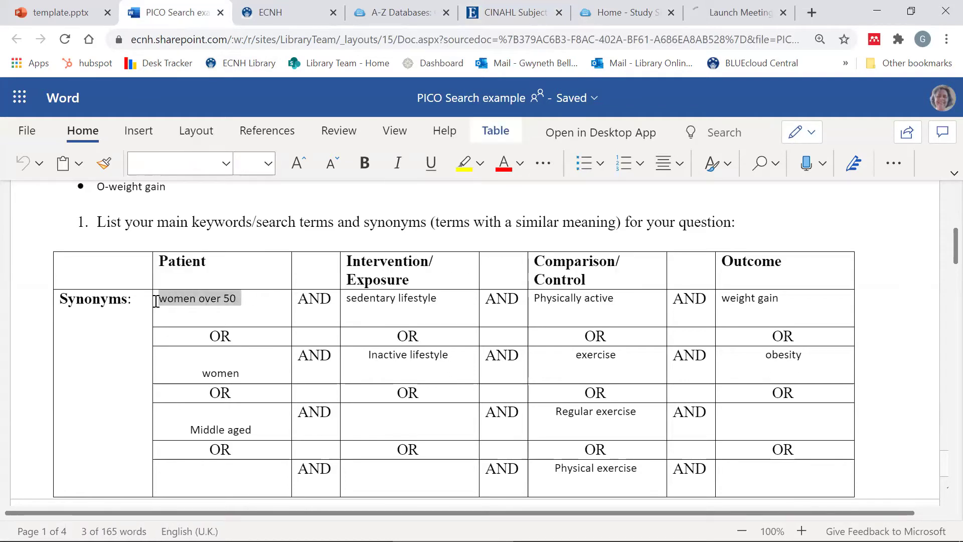
left_click(531, 19)
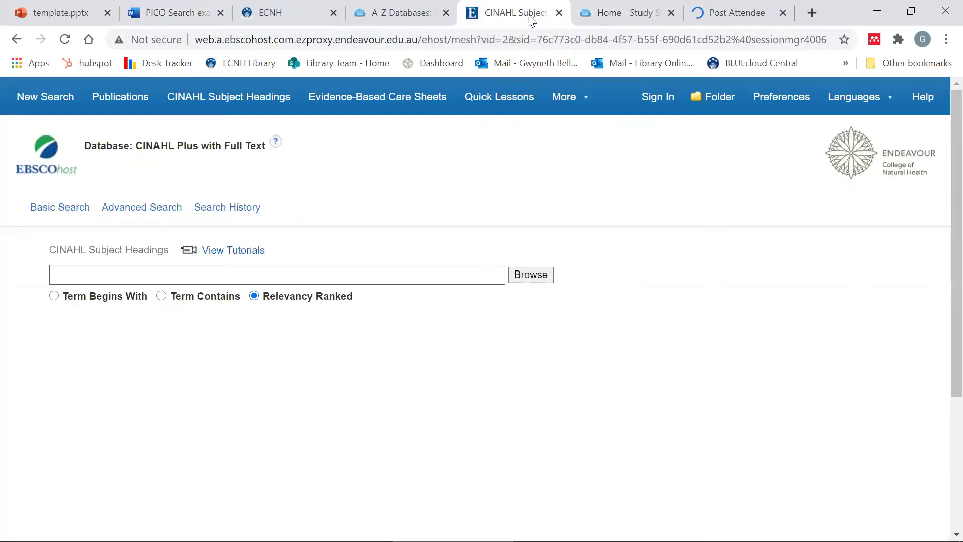
left_click(309, 273)
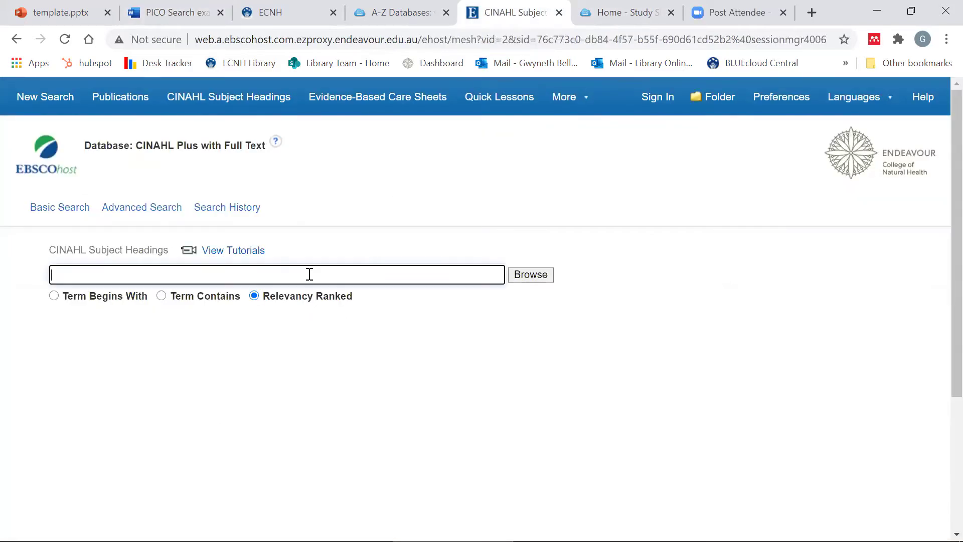
key("ctrl+v")
left_click(525, 274)
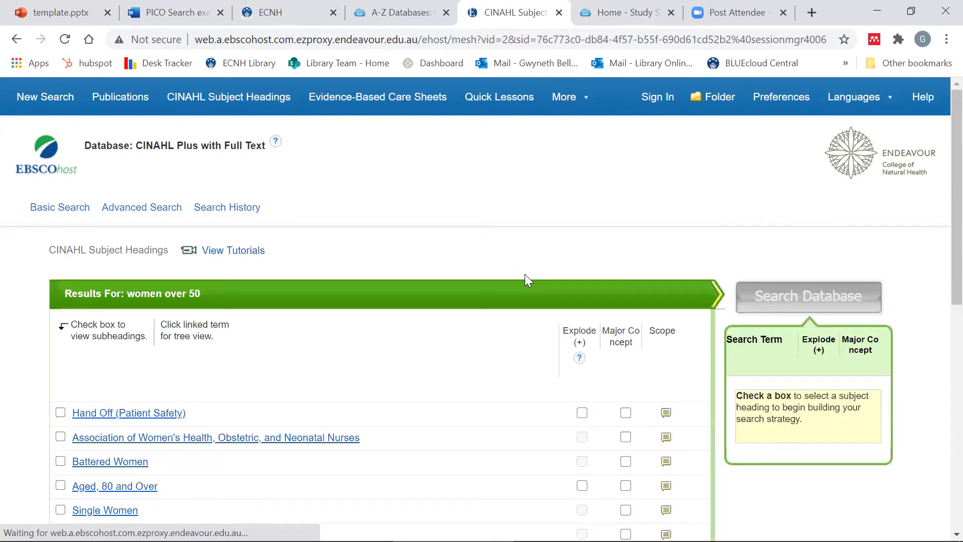
Step: Select "women over 50" as a keyword from the subject heading results and search the database with it
scroll(477, 410, "down", 5)
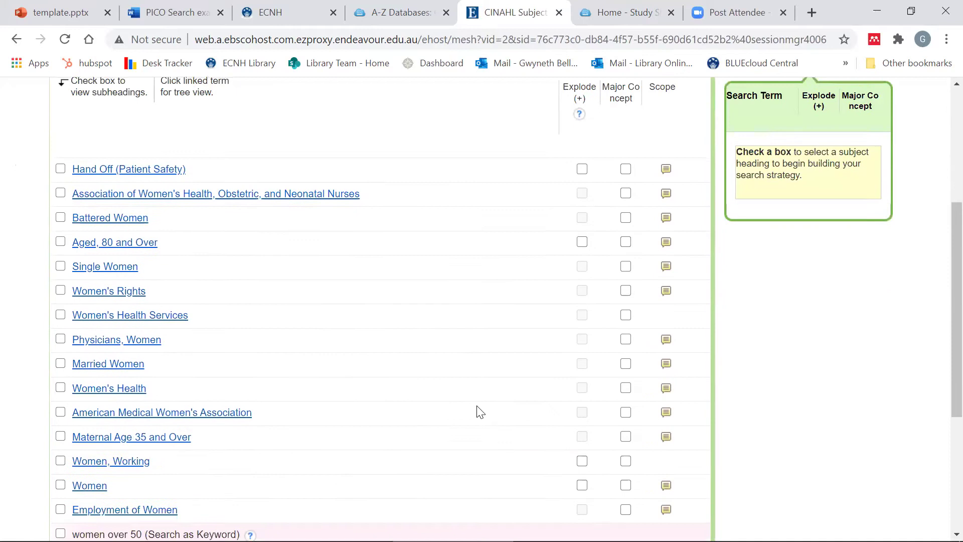
scroll(481, 411, "down", 1)
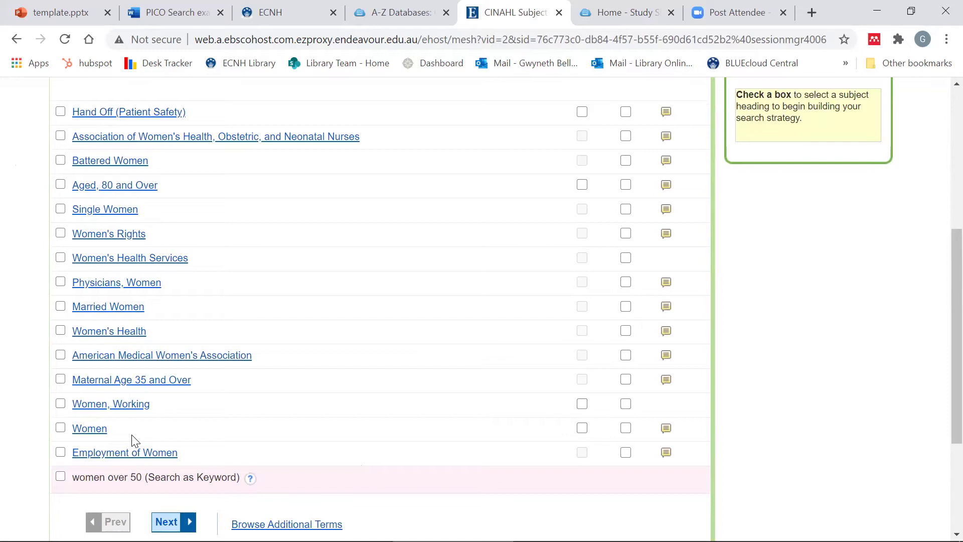
left_click(61, 477)
scroll(909, 361, "up", 3)
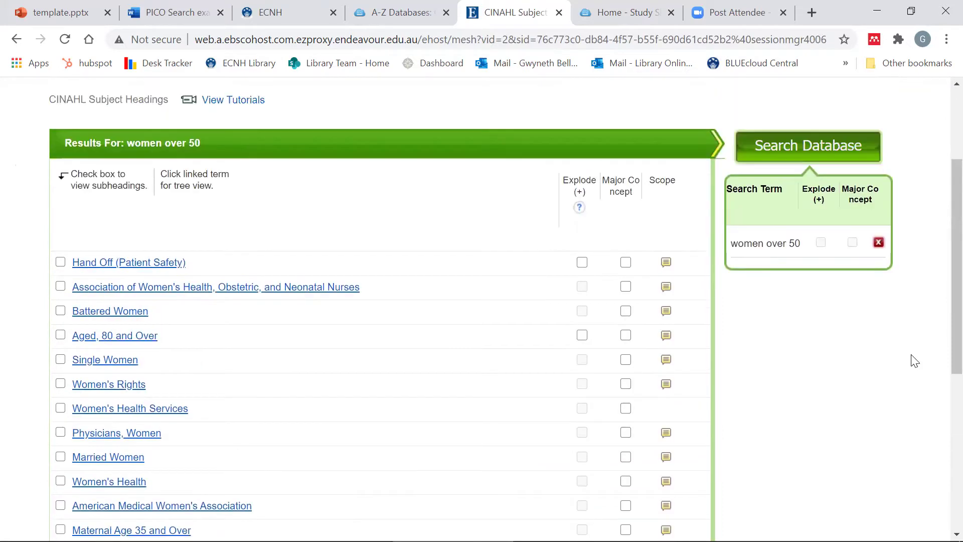
left_click(786, 145)
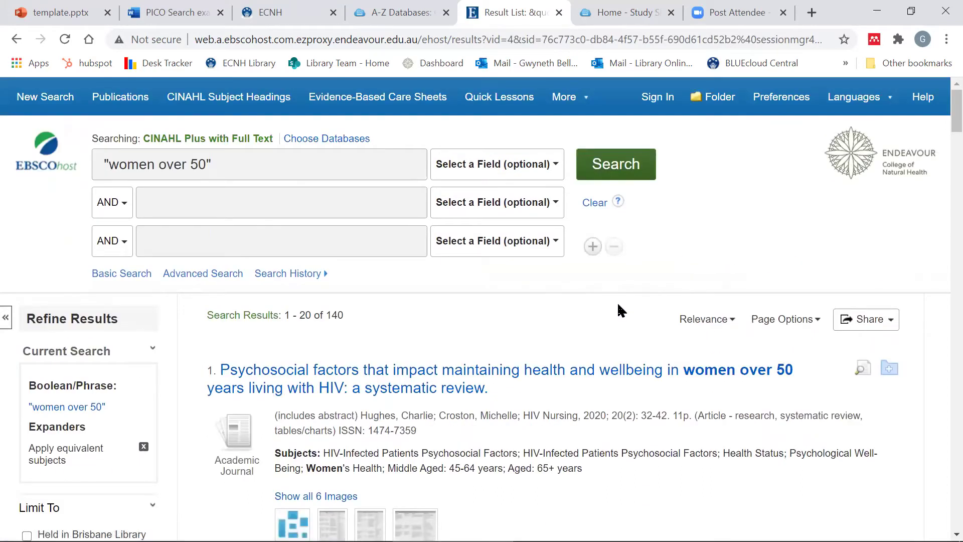
Step: Show the search history on the results page and clear the search fields
left_click(301, 281)
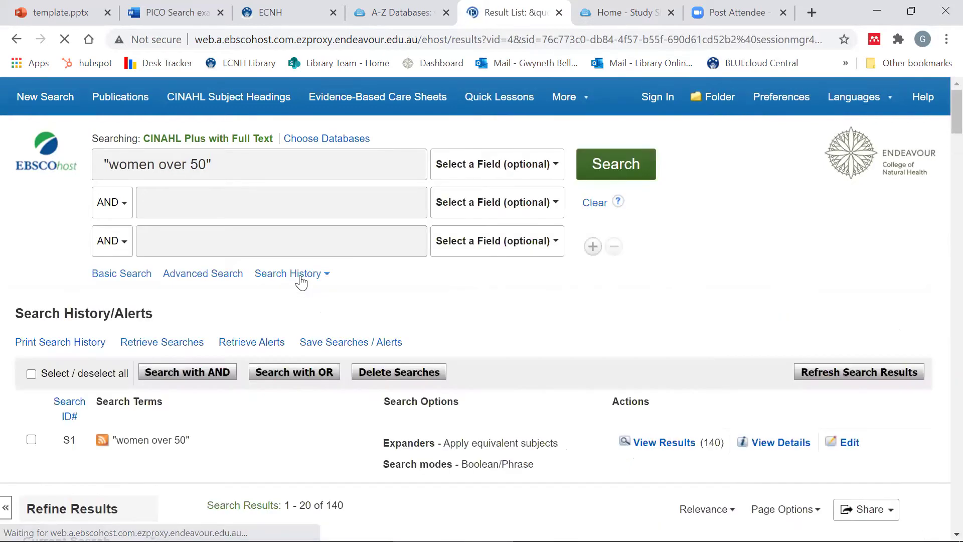
scroll(275, 442, "down", 3)
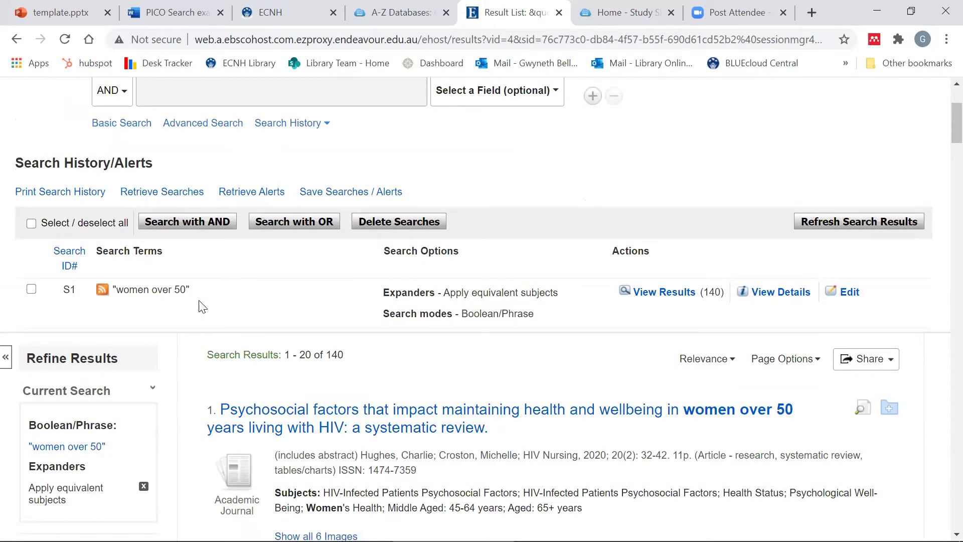
scroll(442, 228, "up", 1)
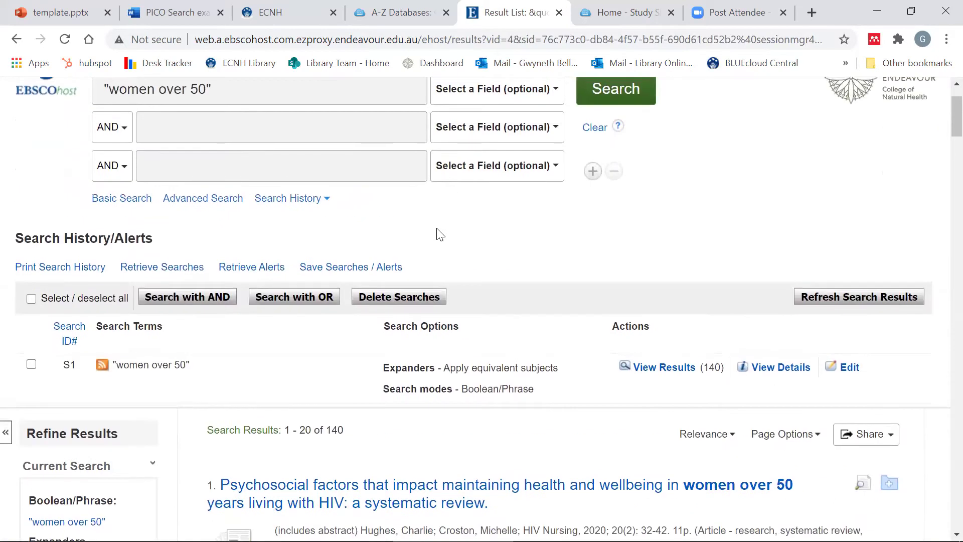
left_click(593, 130)
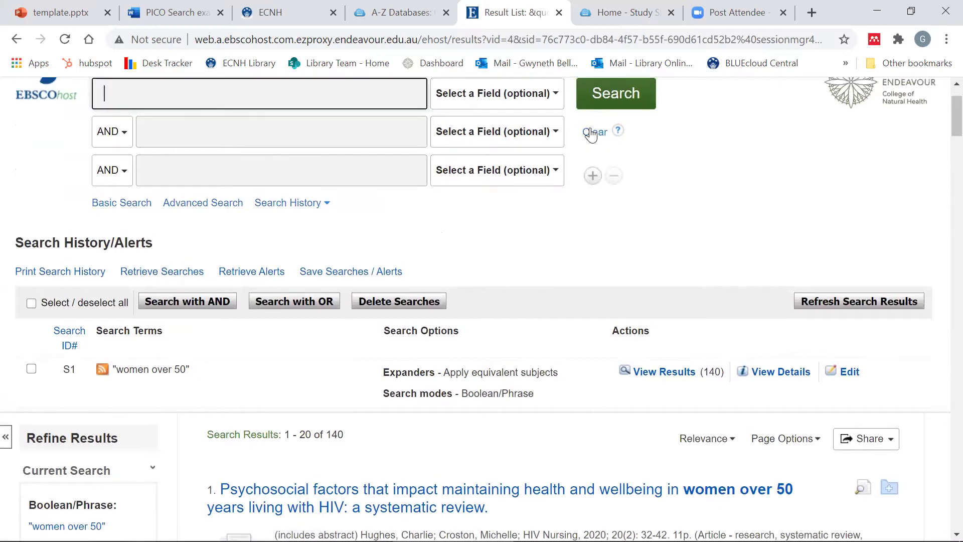
scroll(536, 241, "up", 1)
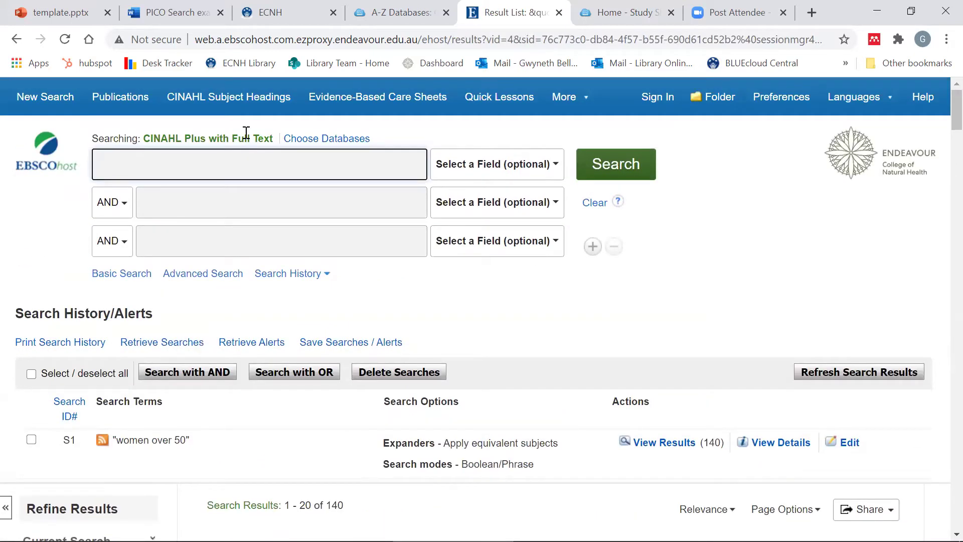
Step: Browse CINAHL Subject Headings for "women"
left_click(246, 100)
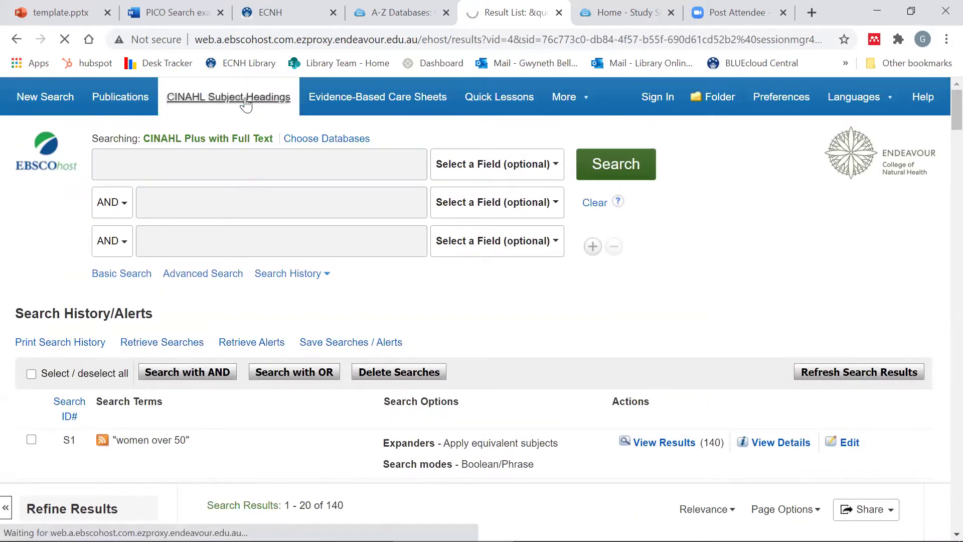
left_click(219, 276)
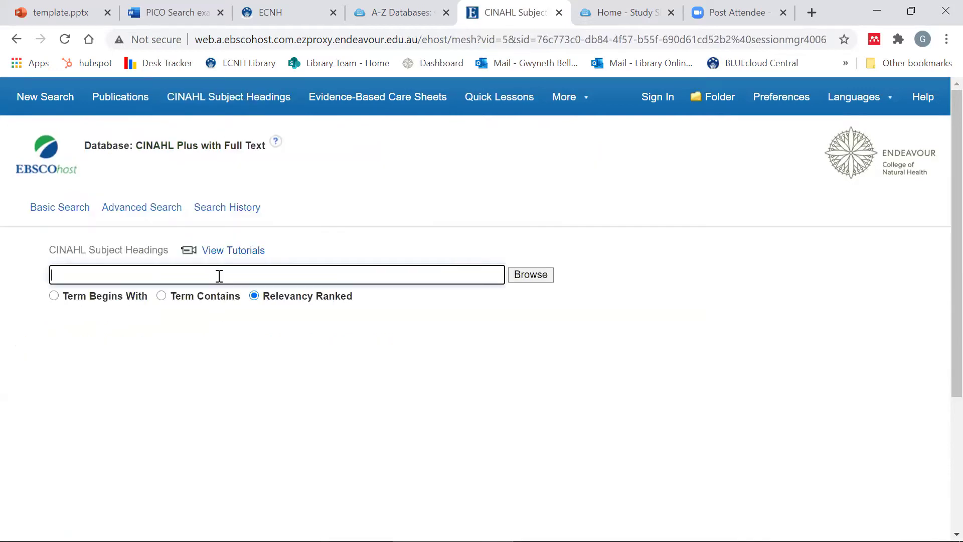
type("women")
left_click(529, 278)
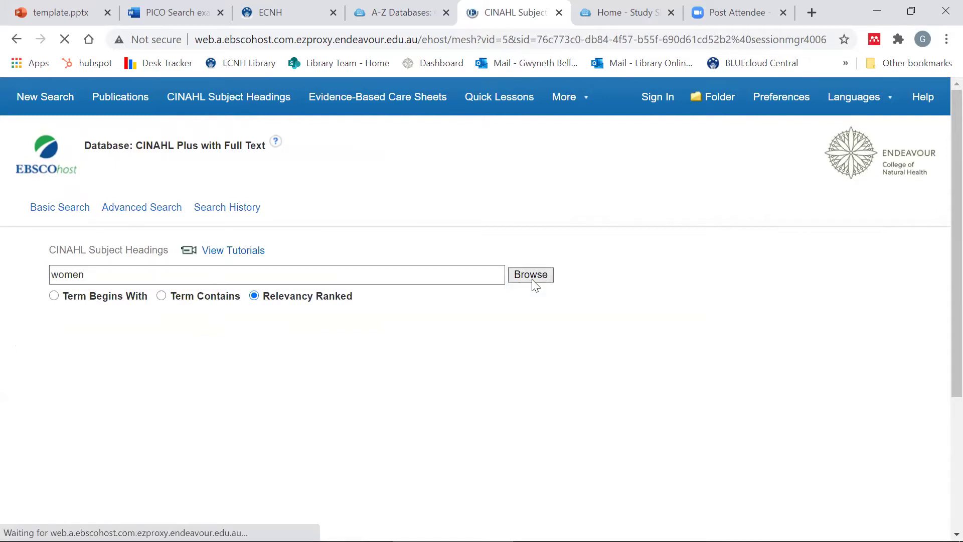
Step: Select the Women subject heading with all subheadings included and search the database with it
scroll(447, 368, "down", 1)
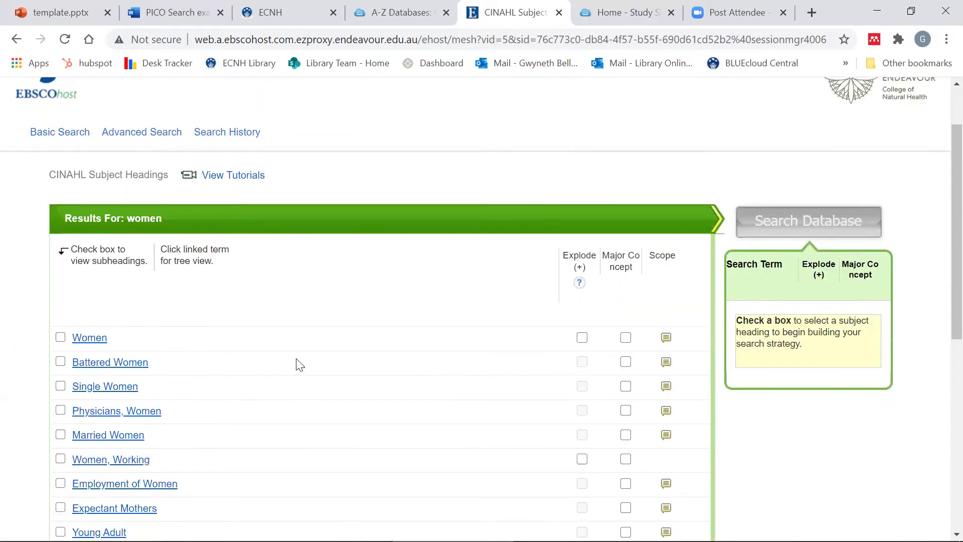
left_click(60, 337)
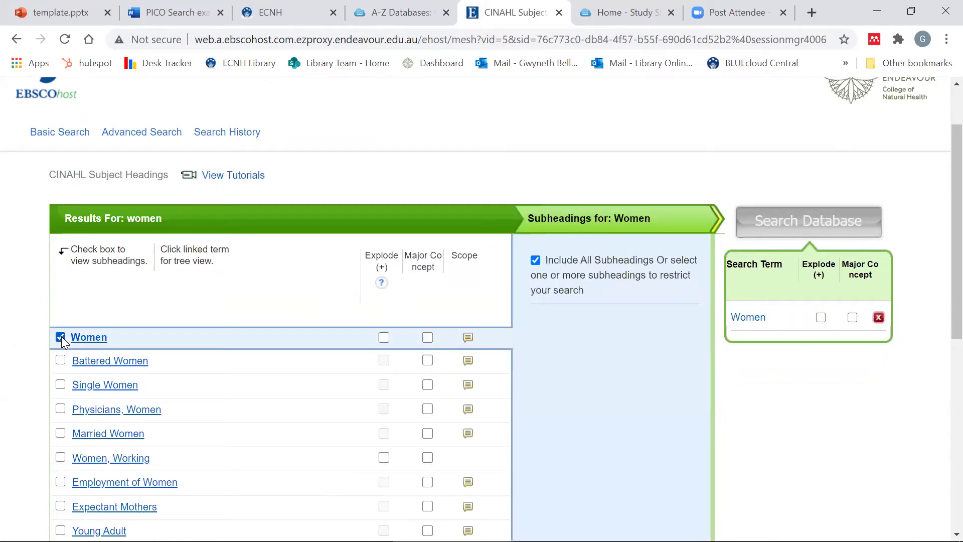
left_click(807, 225)
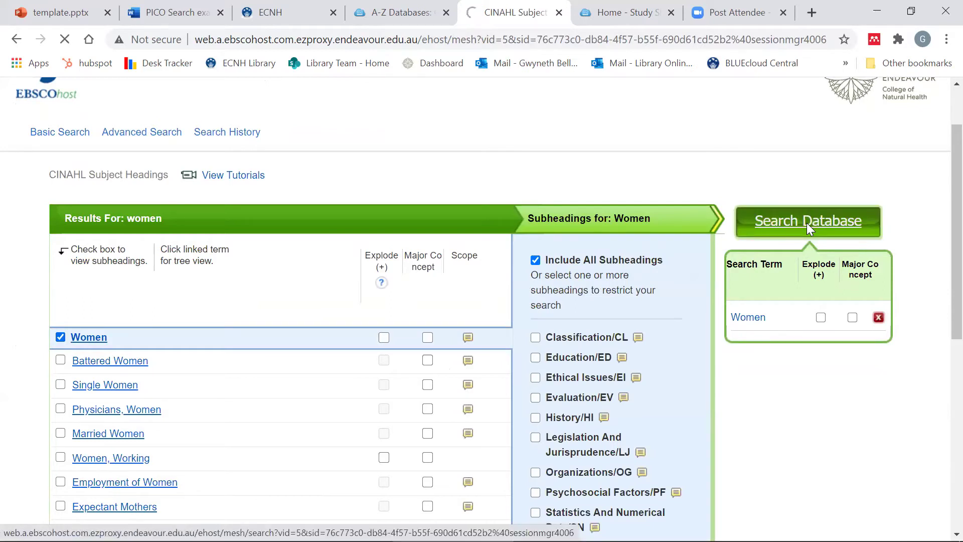
scroll(745, 277, "down", 2)
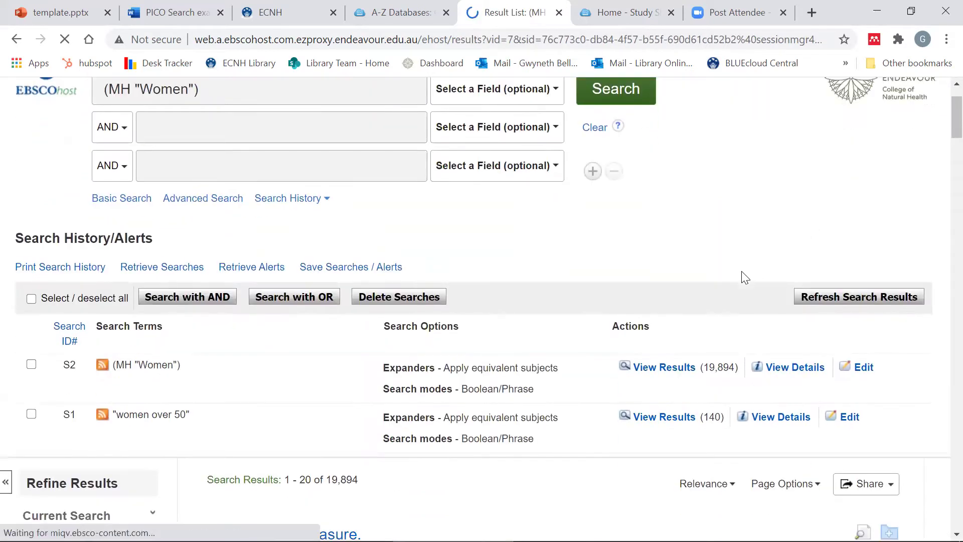
Step: Narrow the Women subject heading results to the age group middle aged: 45-64 years
scroll(743, 276, "down", 2)
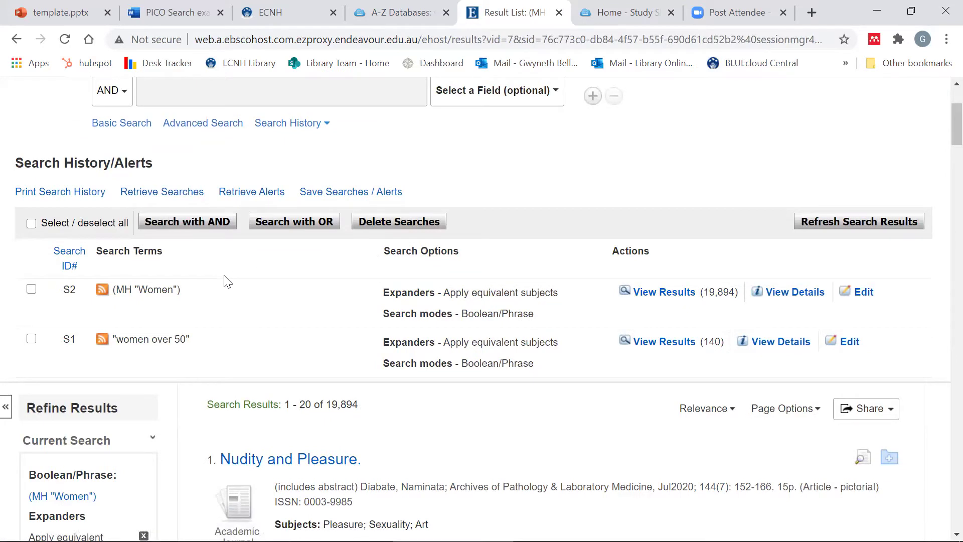
scroll(230, 281, "down", 15)
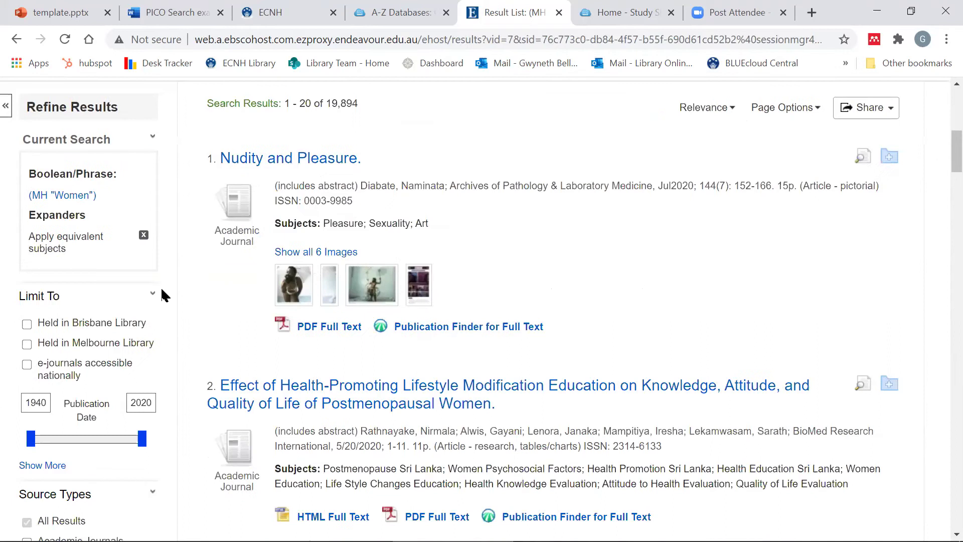
scroll(170, 296, "down", 2)
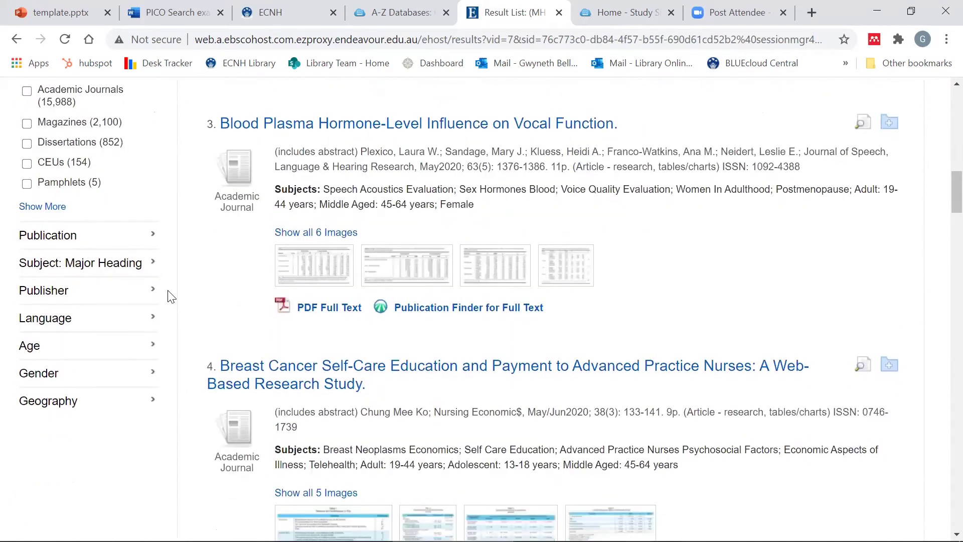
scroll(151, 230, "up", 6)
scroll(151, 230, "up", 5)
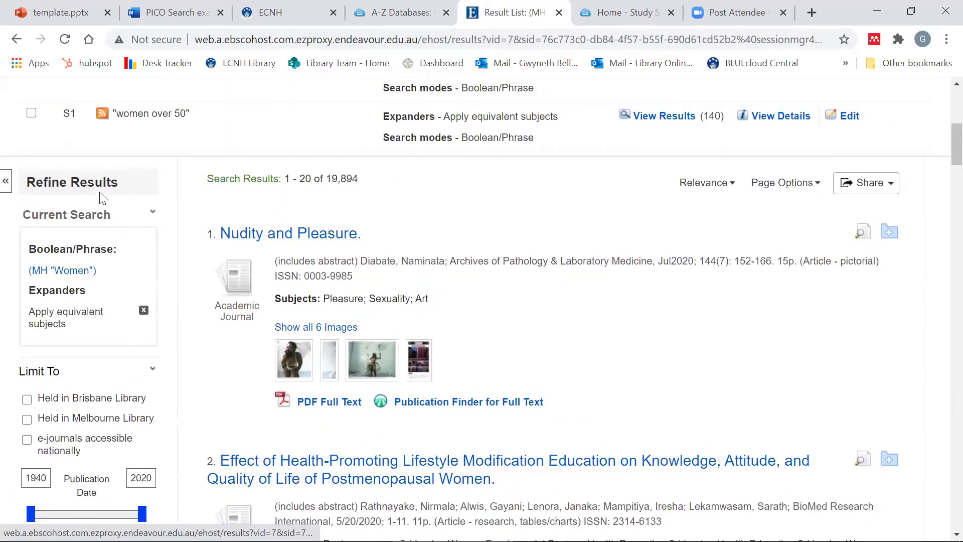
scroll(153, 253, "down", 10)
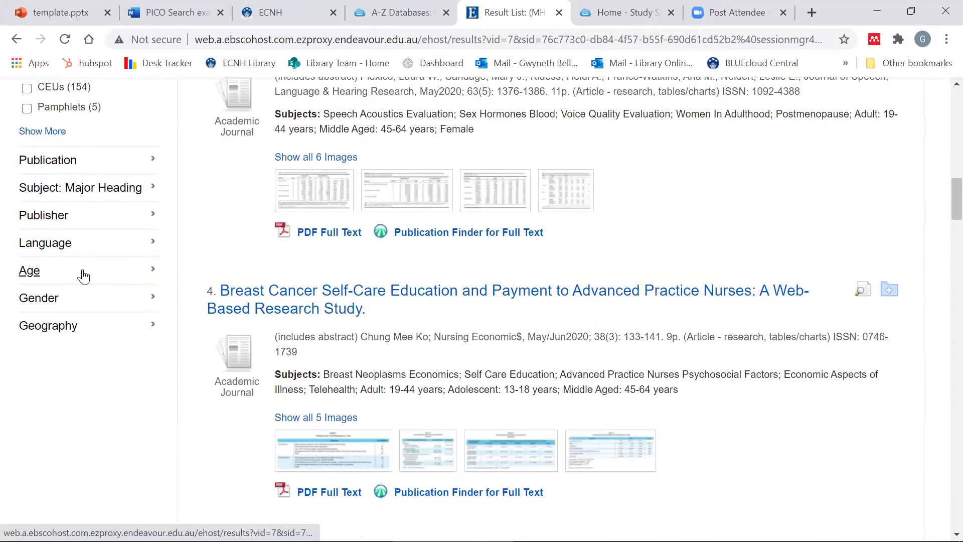
left_click(82, 273)
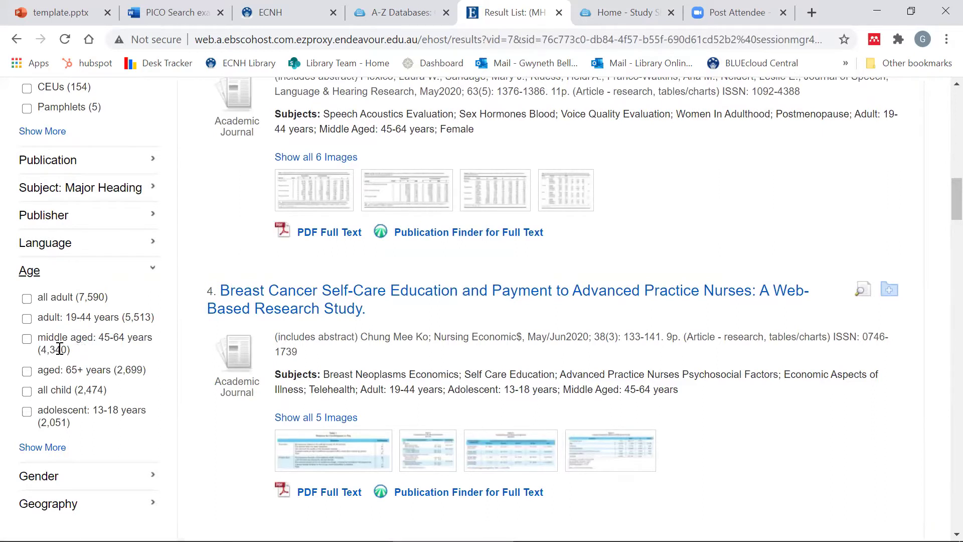
left_click(26, 340)
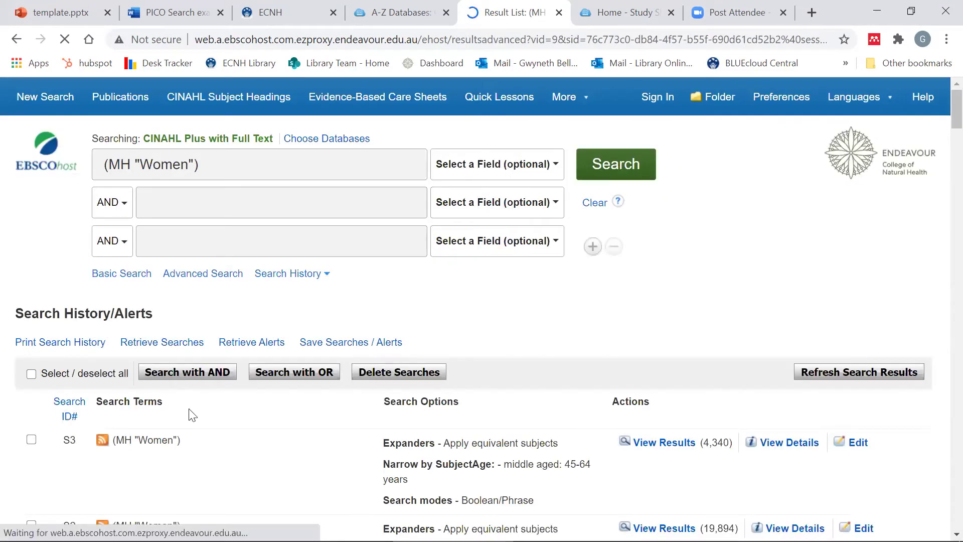
Step: Clear the search fields and combine searches S1, S2 and S3 from the search history with OR
scroll(192, 415, "down", 3)
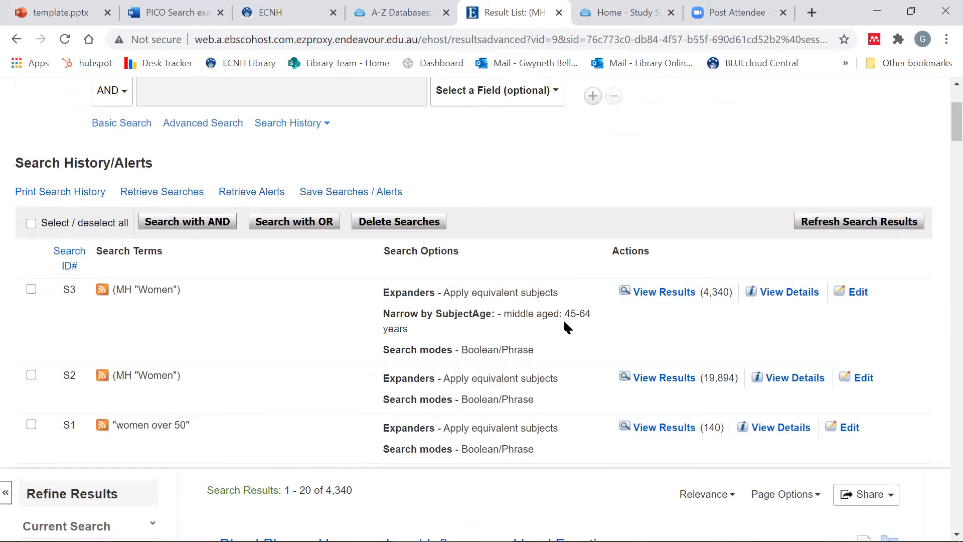
scroll(524, 324, "up", 3)
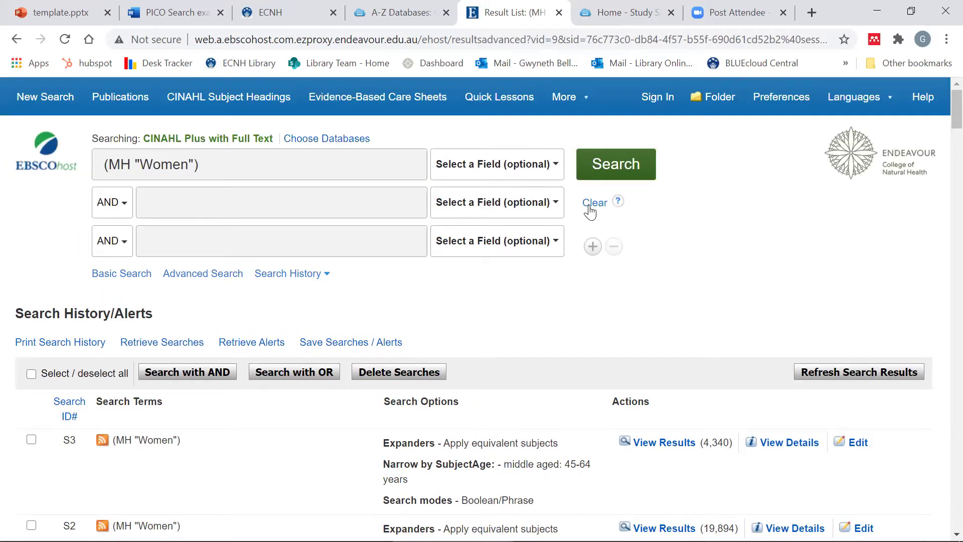
left_click(592, 203)
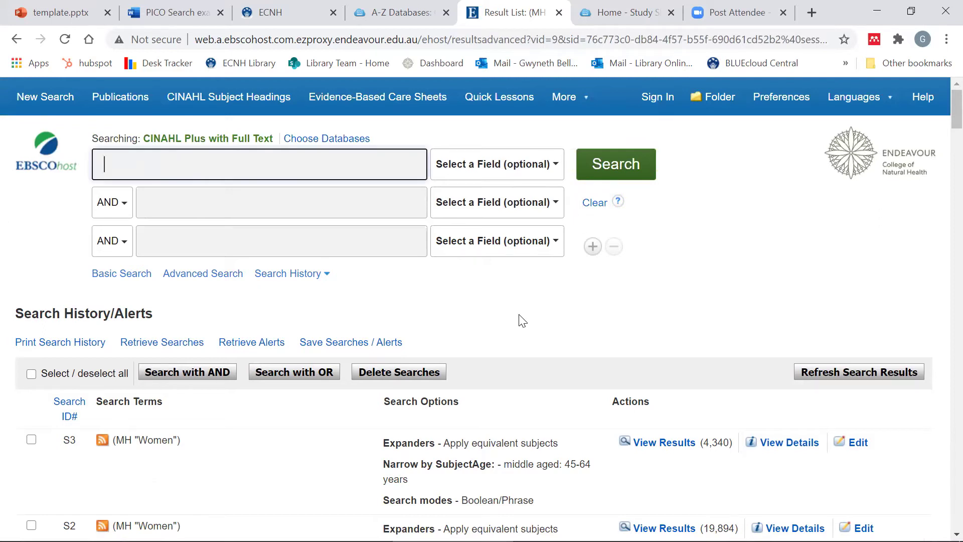
scroll(518, 317, "down", 5)
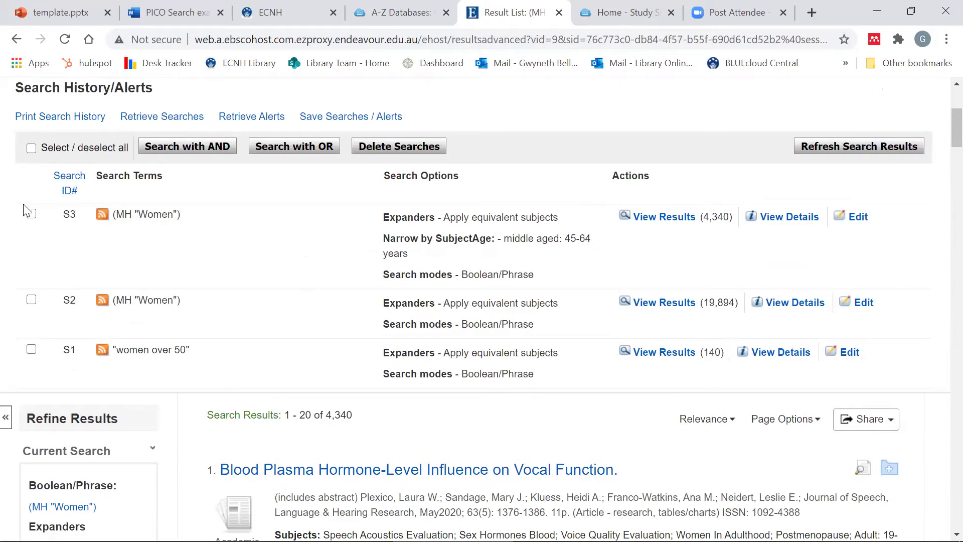
left_click(31, 214)
left_click(32, 300)
left_click(306, 145)
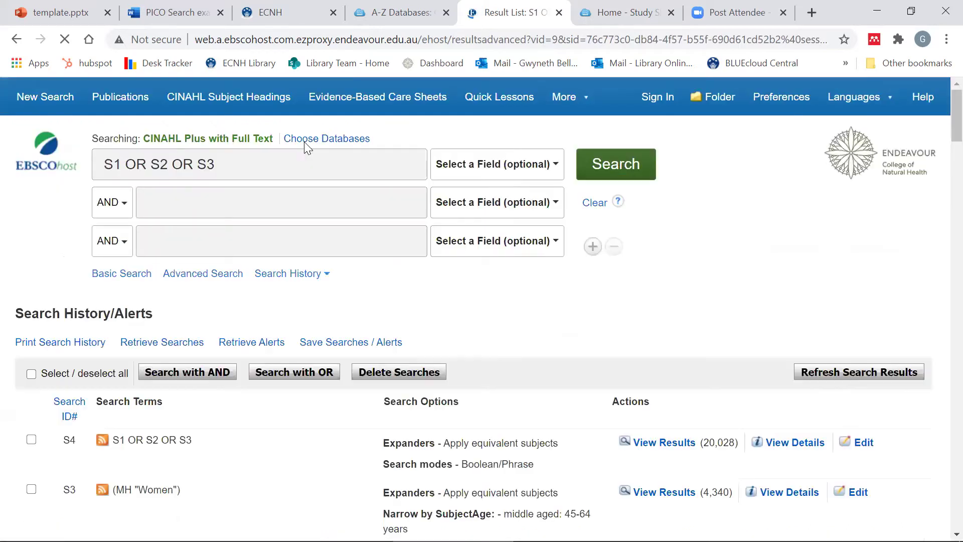
Step: Clear the search fields and copy "sedentary lifestyle" from the Intervention/Exposure column of the PICO Search example document in Word
scroll(526, 357, "down", 3)
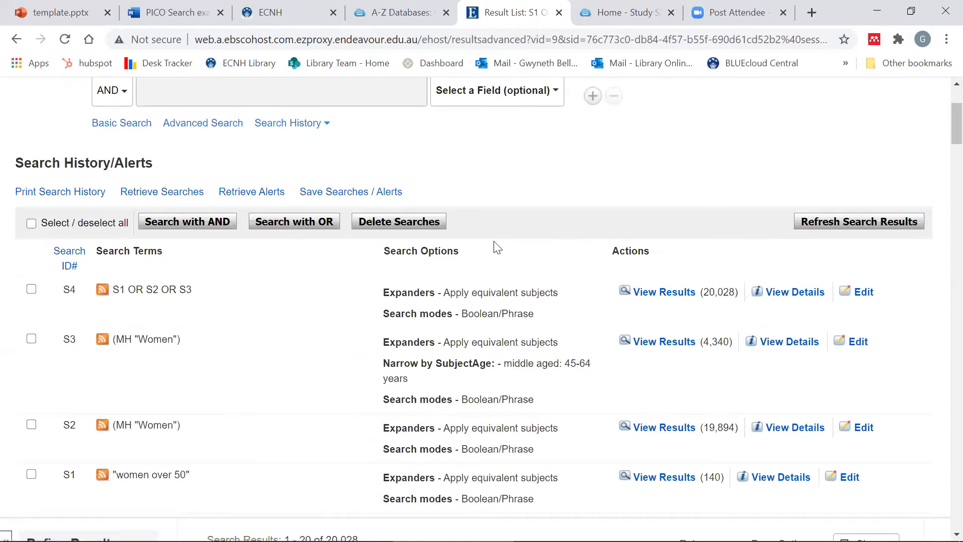
scroll(496, 246, "up", 3)
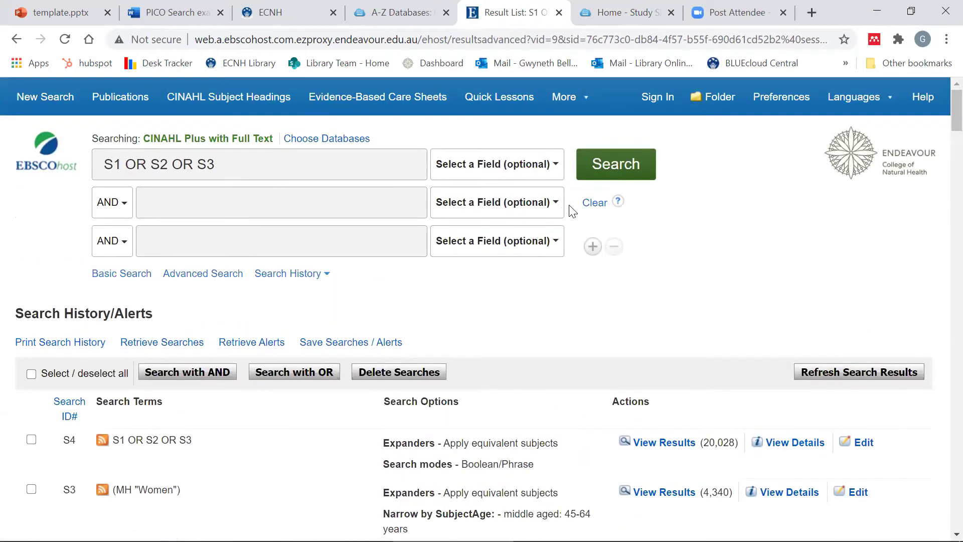
left_click(595, 204)
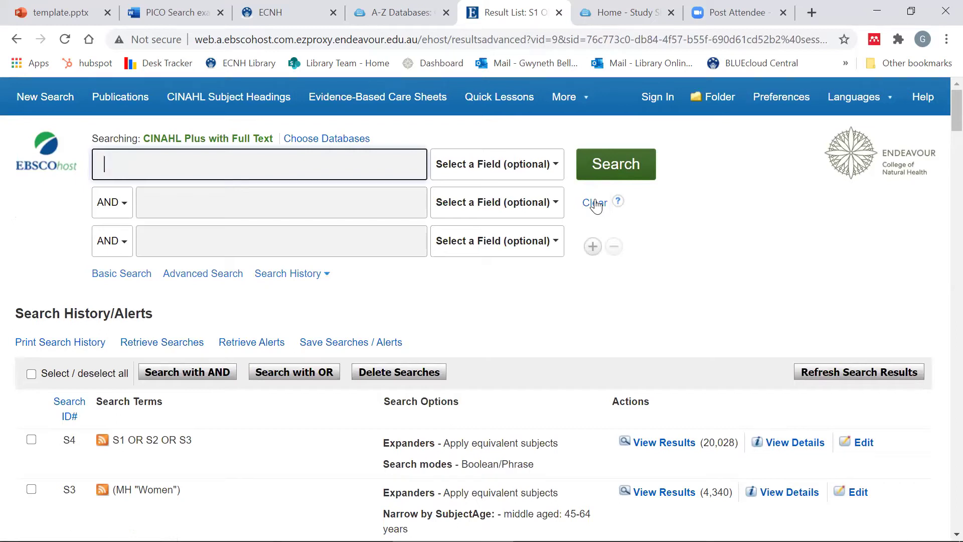
left_click(183, 15)
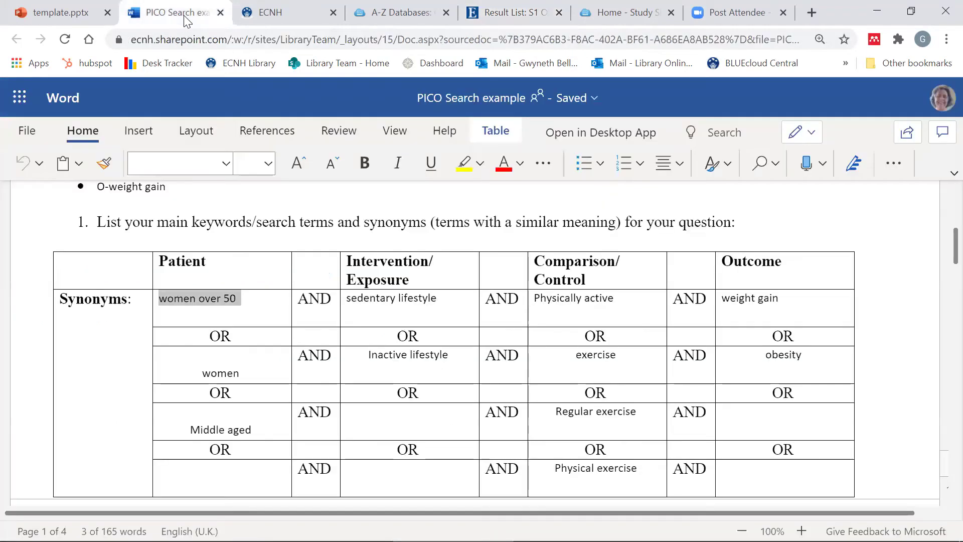
left_click_drag(443, 297, 337, 299)
key("ctrl+c")
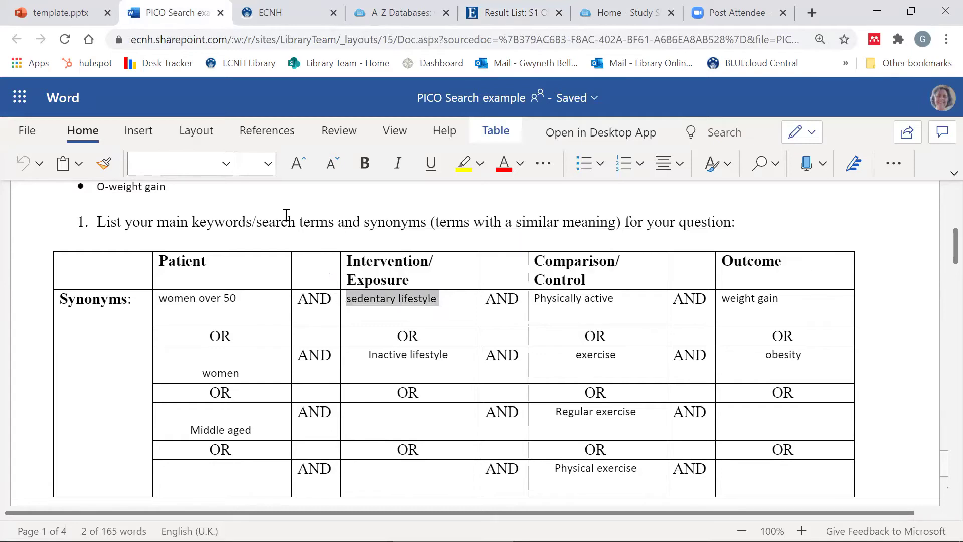
Step: Return to the EBSCOhost results and browse CINAHL Subject Headings for "sedentary lifestyle"
left_click(507, 15)
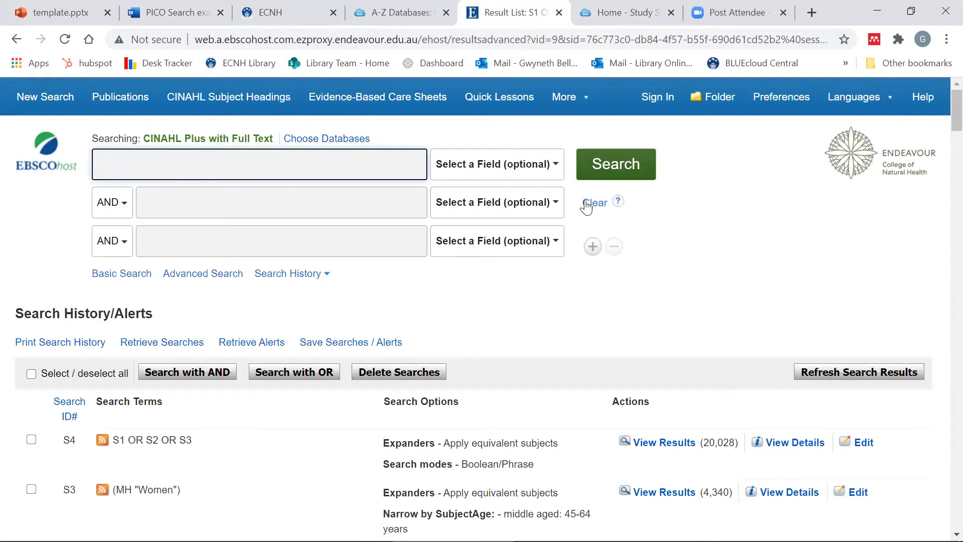
left_click(243, 101)
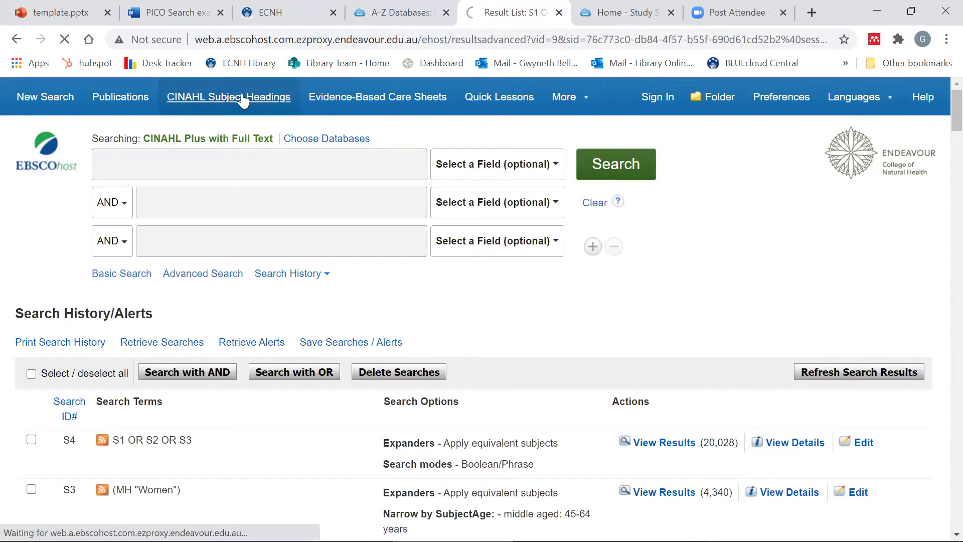
left_click(79, 270)
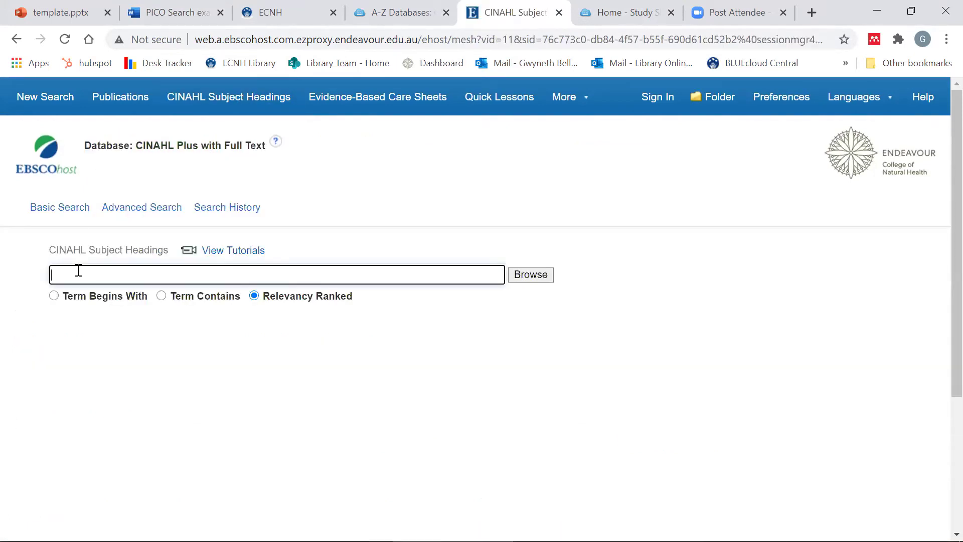
key("ctrl+v")
left_click(512, 277)
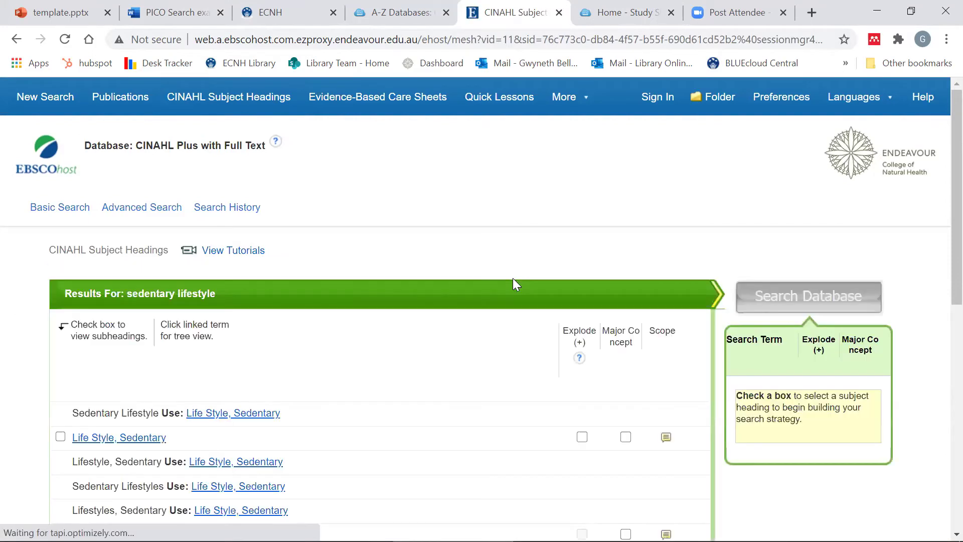
Step: Select the Life Style, Sedentary subject heading with all subheadings included and search the database with it
scroll(382, 387, "down", 1)
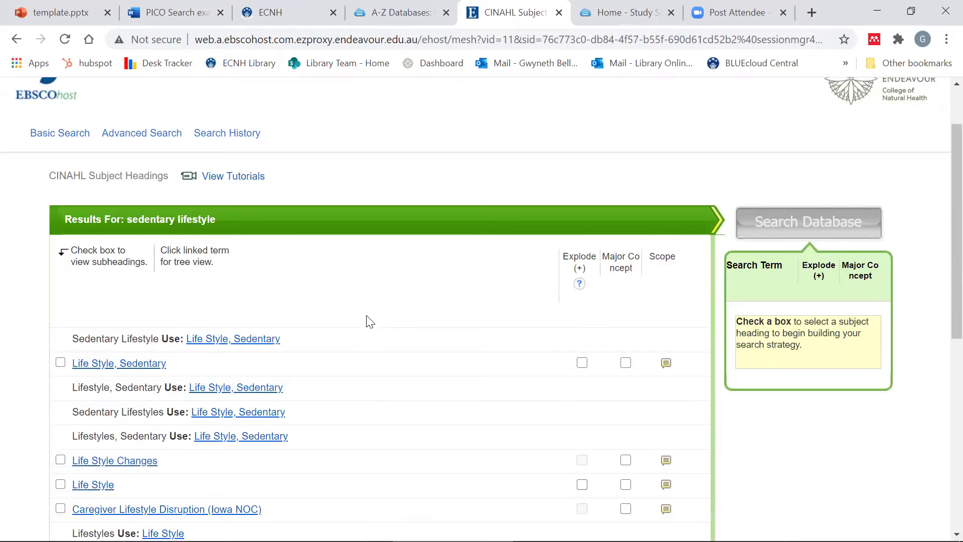
scroll(365, 320, "up", 1)
scroll(326, 244, "down", 3)
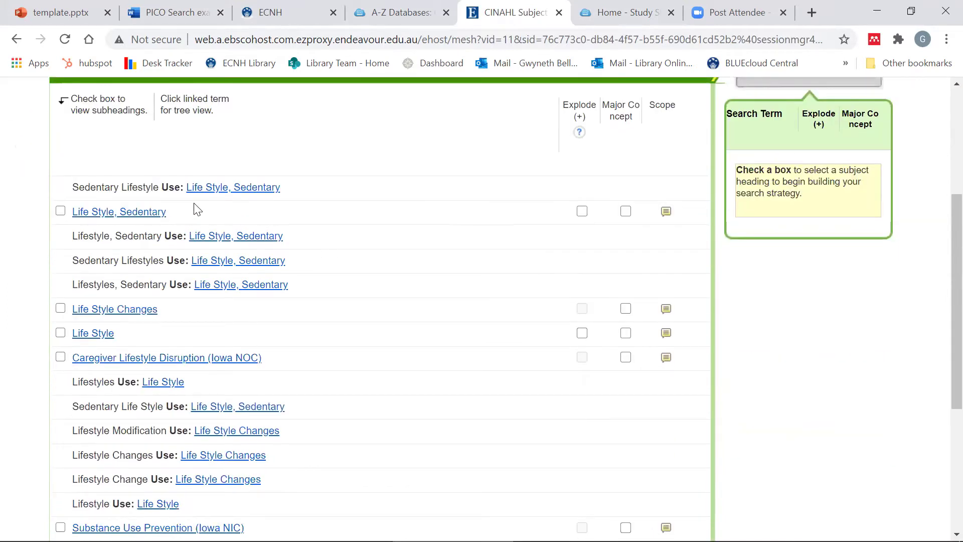
left_click(61, 210)
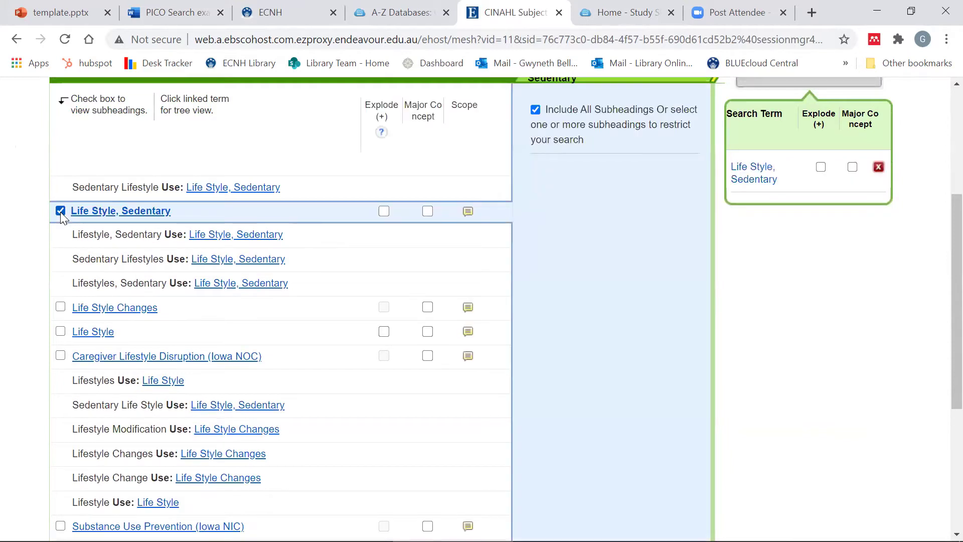
scroll(925, 300, "up", 3)
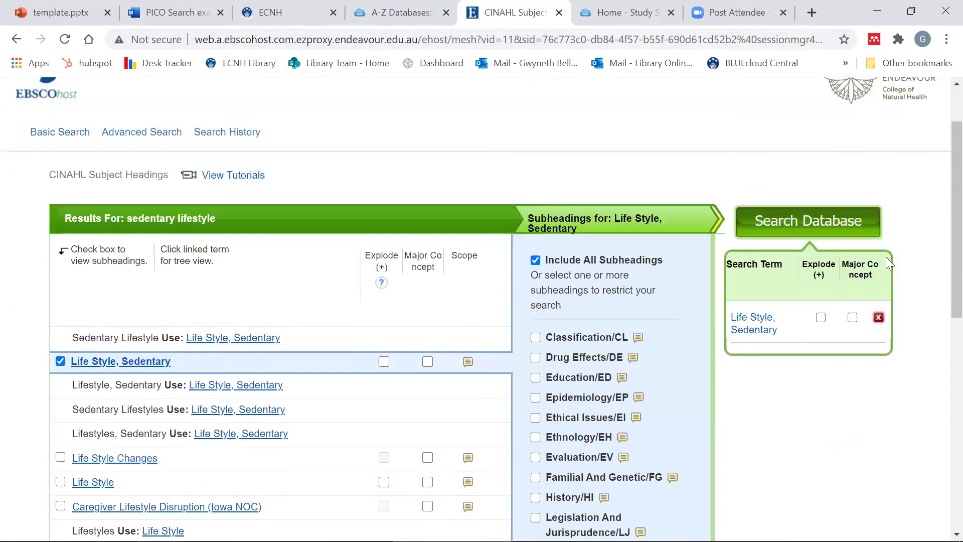
left_click(832, 220)
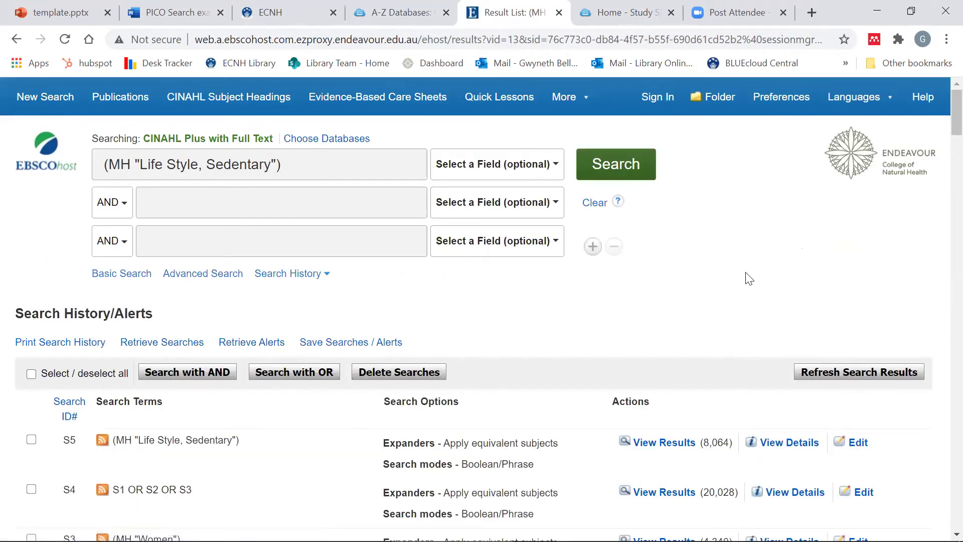
Step: Copy "Inactive lifestyle" from the Intervention/Exposure column of the PICO Search example document in Word
left_click(180, 15)
left_click_drag(458, 356, 368, 359)
key("ctrl+c")
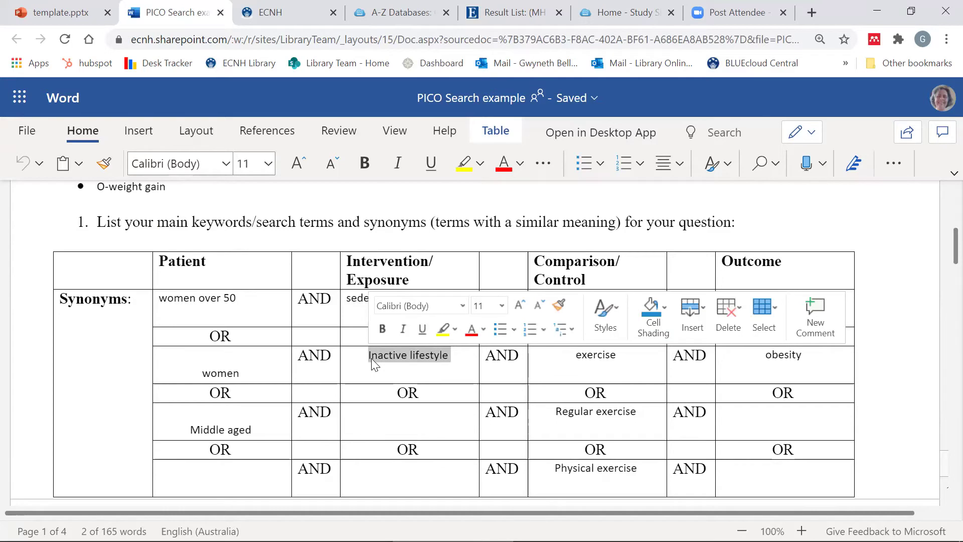
Step: Back in EBSCOhost, clear the search fields and browse CINAHL Subject Headings for "Inactive lifestyle"
left_click(513, 15)
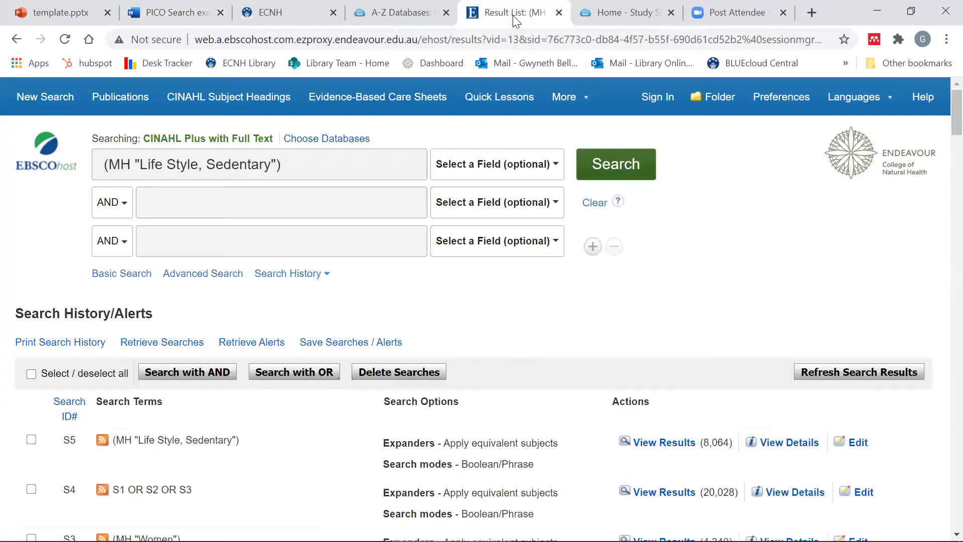
mouse_move(564, 97)
left_click(594, 203)
left_click(228, 103)
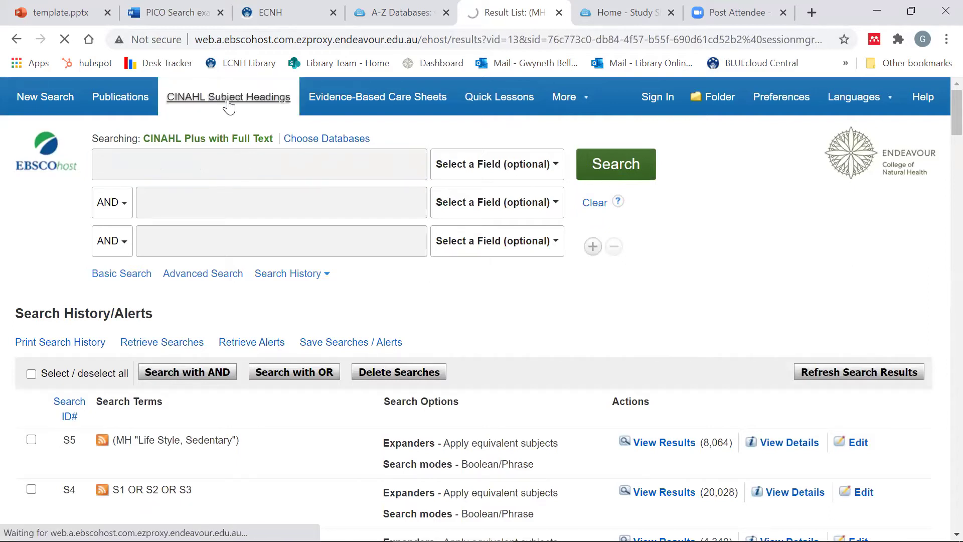
left_click(109, 272)
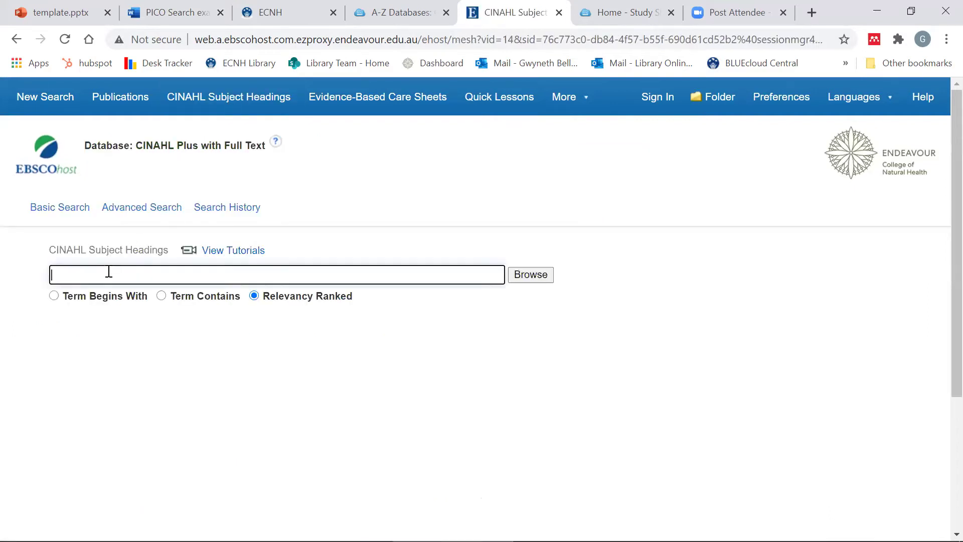
key("ctrl+v")
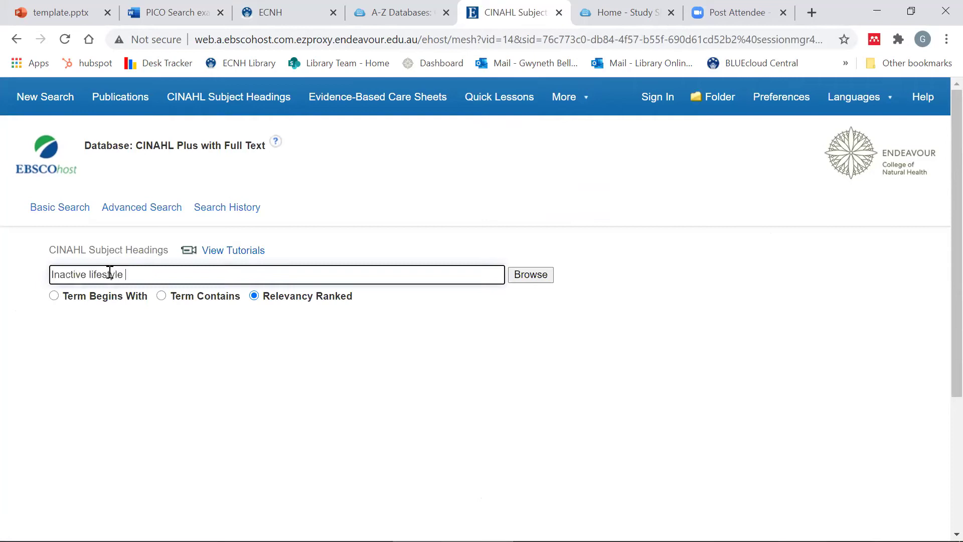
left_click(532, 276)
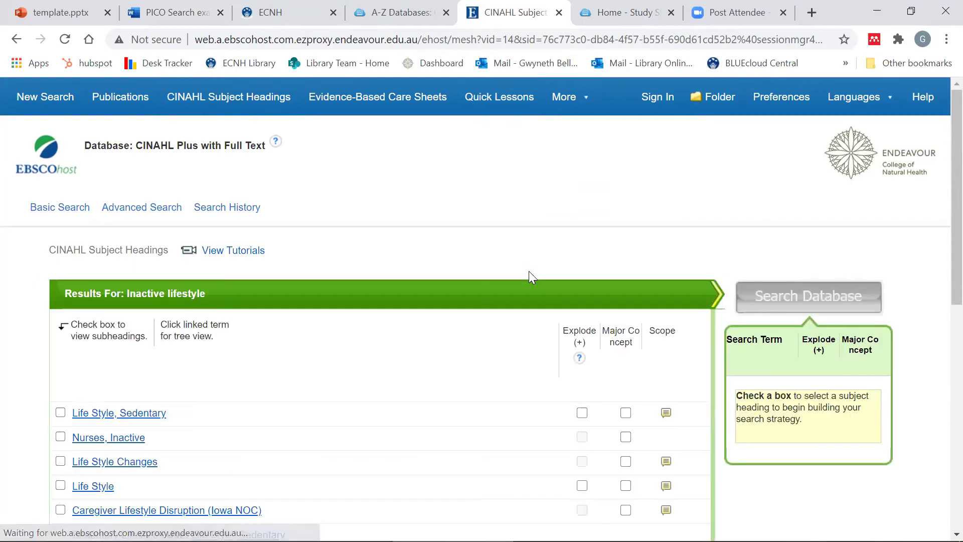
Step: Select "Inactive lifestyle" as a keyword term and search the database with it
scroll(387, 376, "down", 2)
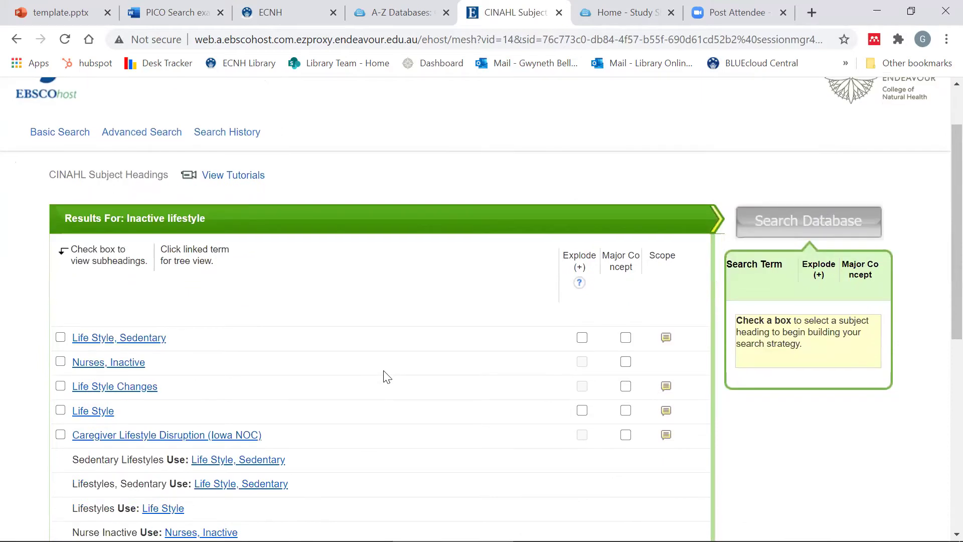
scroll(387, 376, "down", 8)
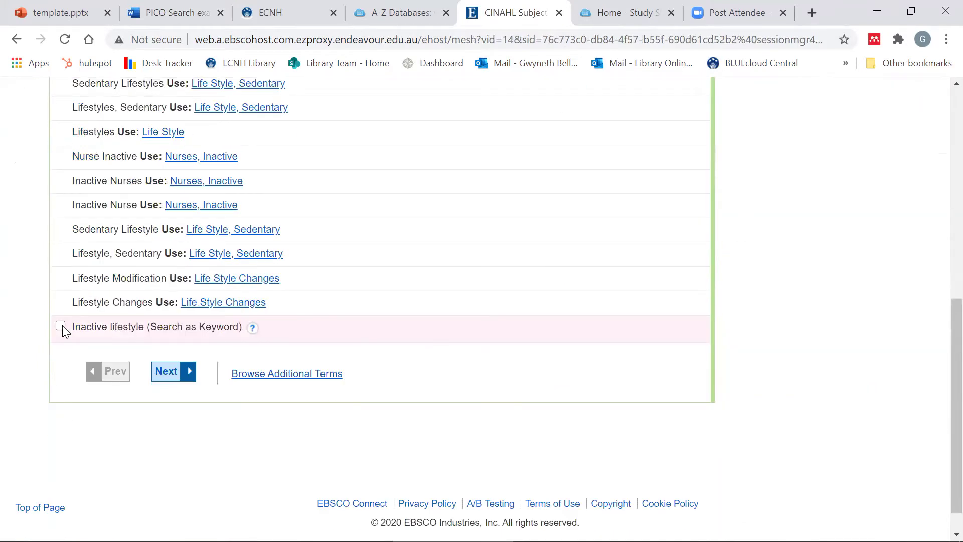
scroll(853, 350, "up", 6)
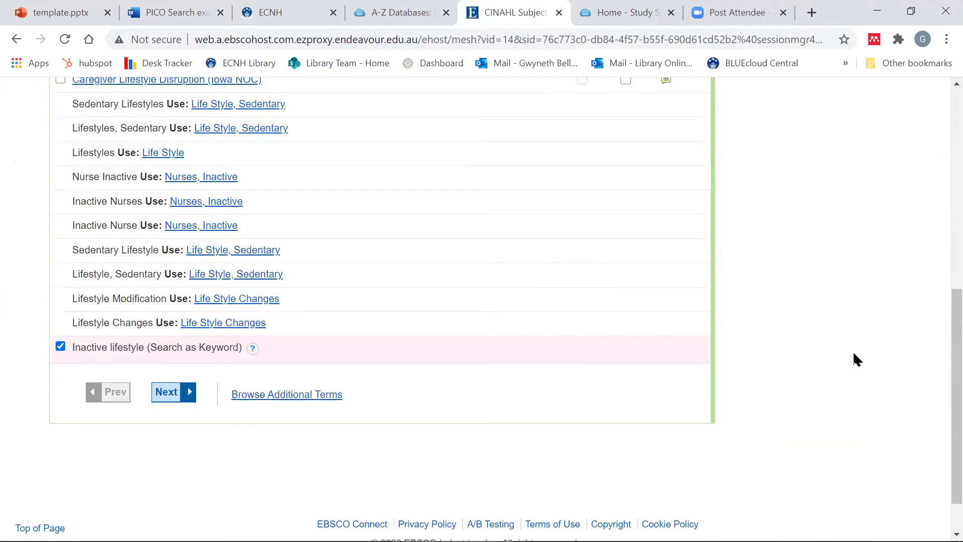
left_click(832, 150)
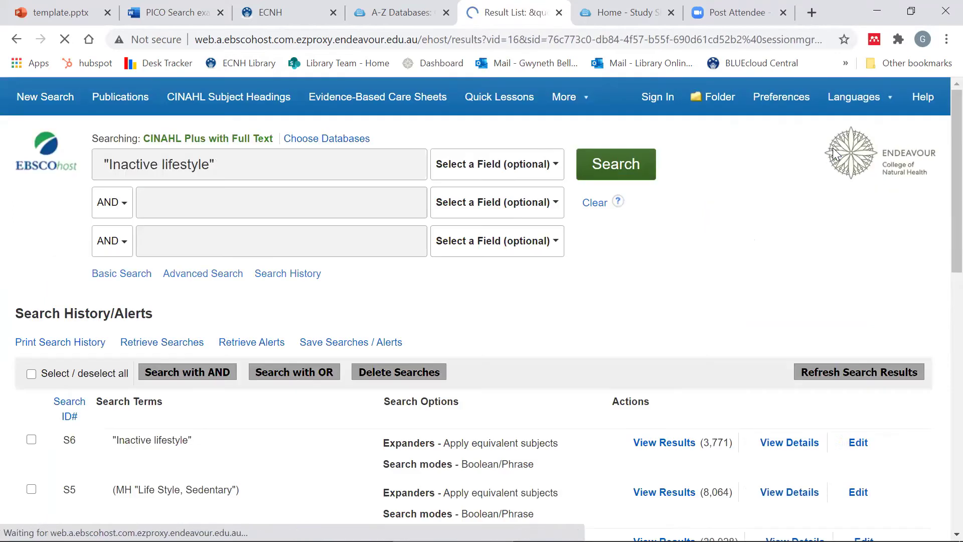
Step: Clear the search field and combine searches S5 (Life Style, Sedentary) and S6 ("Inactive lifestyle") with OR from the search history
scroll(254, 329, "down", 3)
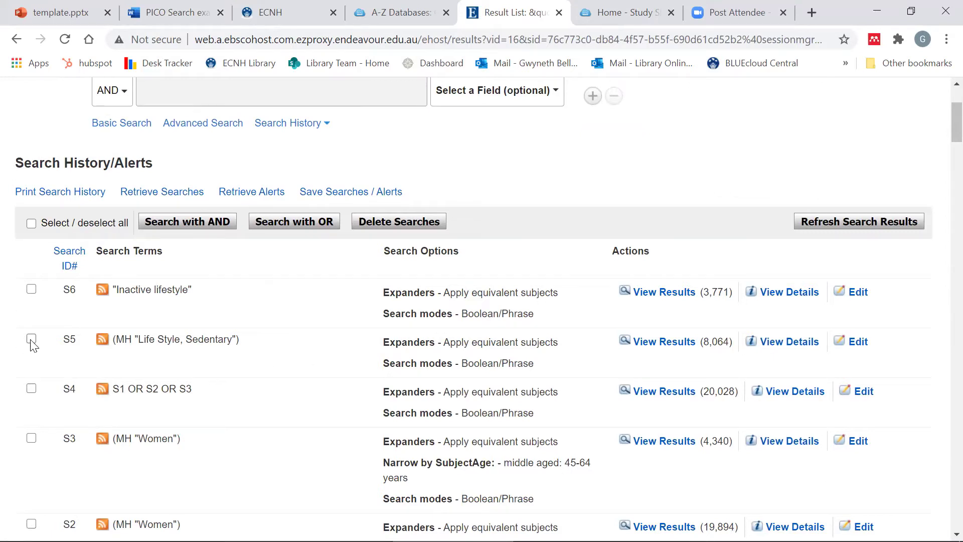
scroll(31, 343, "up", 3)
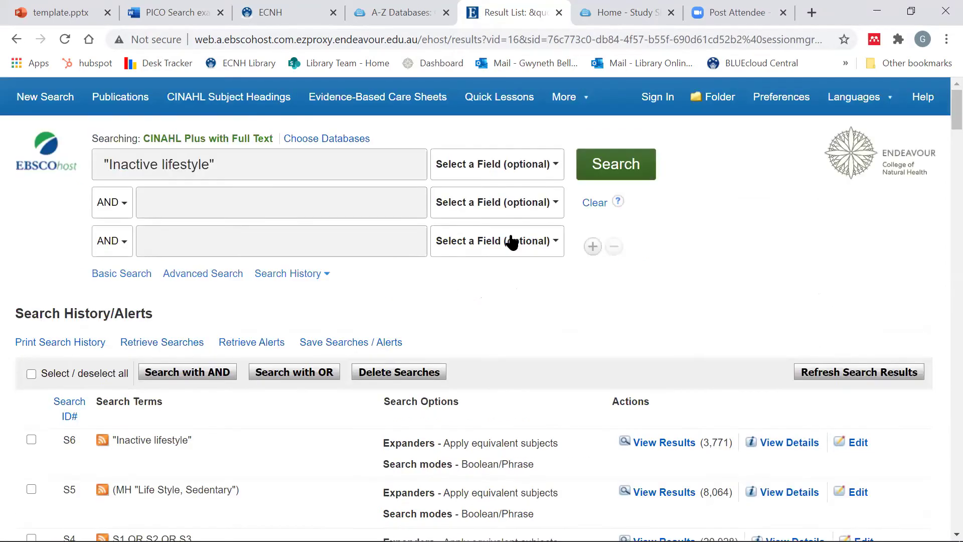
left_click(595, 203)
scroll(507, 290, "down", 1)
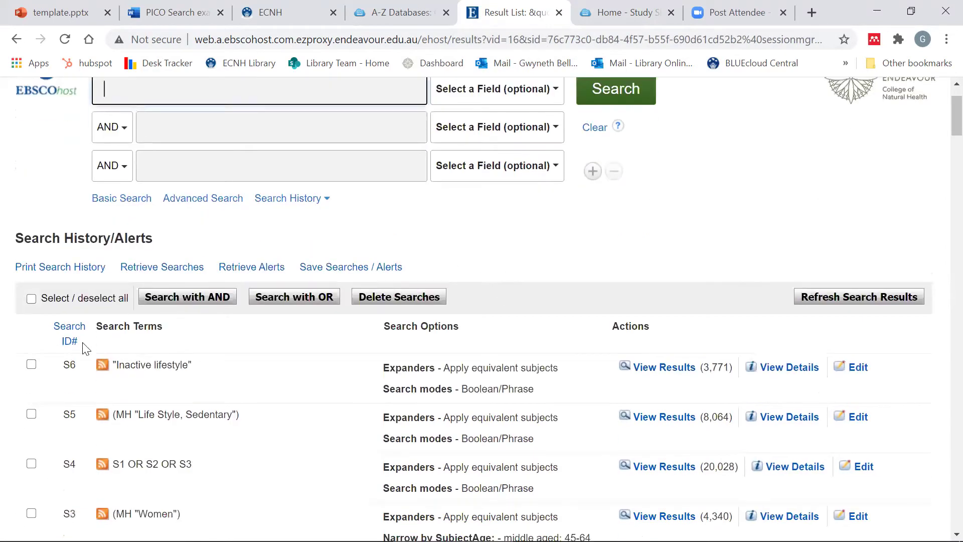
left_click(31, 414)
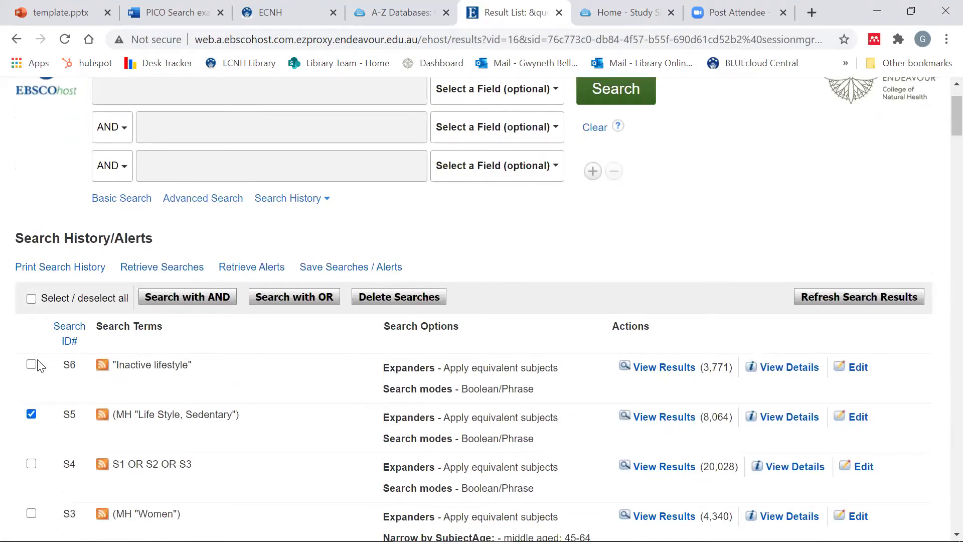
left_click(319, 300)
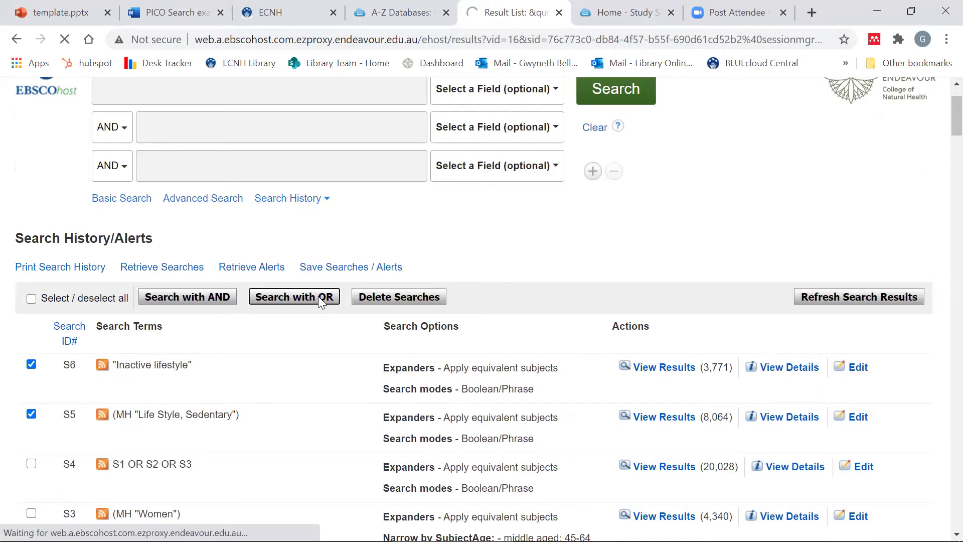
scroll(747, 286, "down", 3)
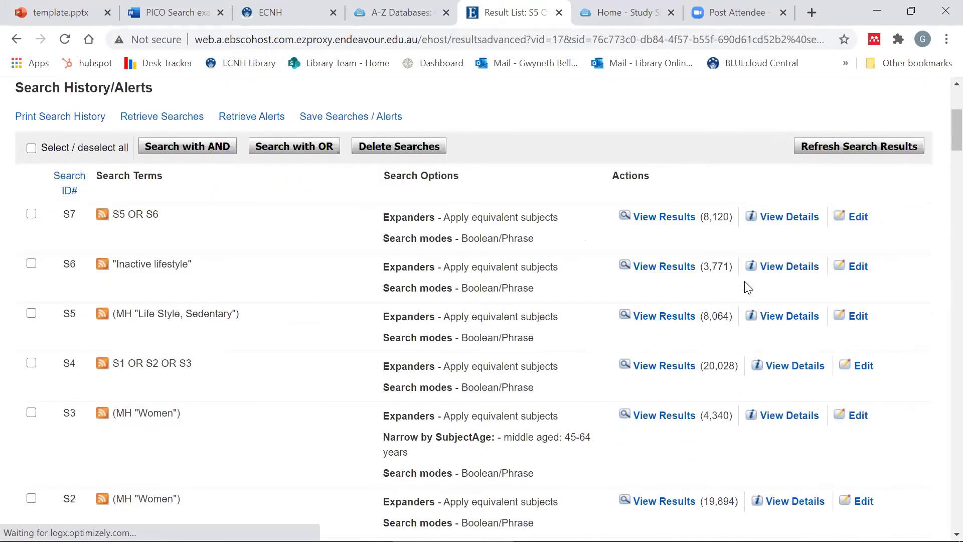
scroll(702, 146, "up", 3)
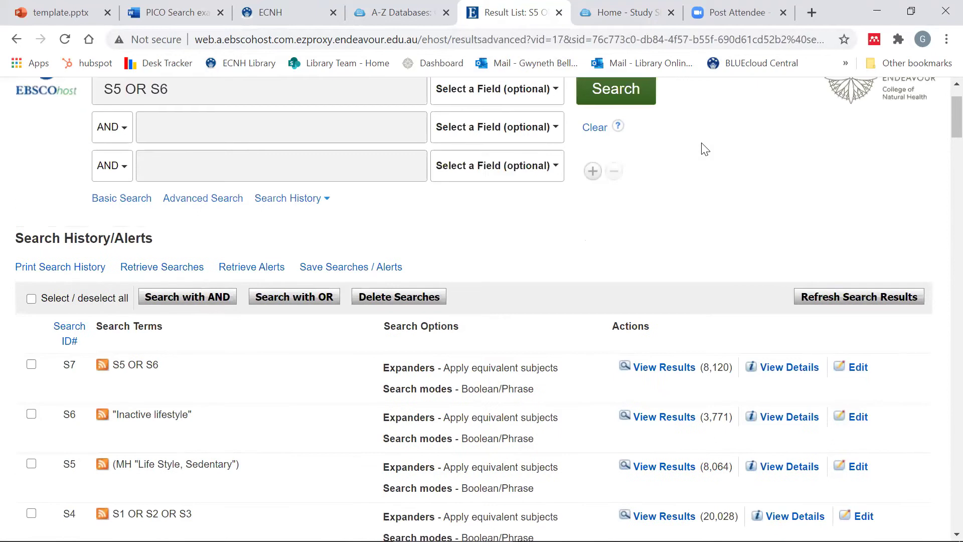
Step: Clear the combined query, and copy "Physically active" from the Comparison/Control column of the PICO Search example document in Word
scroll(705, 149, "up", 2)
left_click(595, 203)
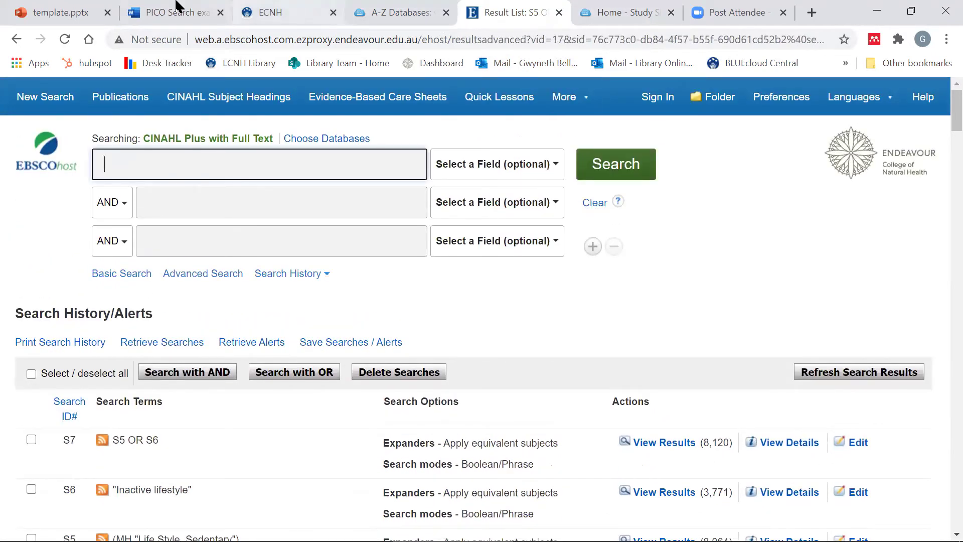
left_click(158, 15)
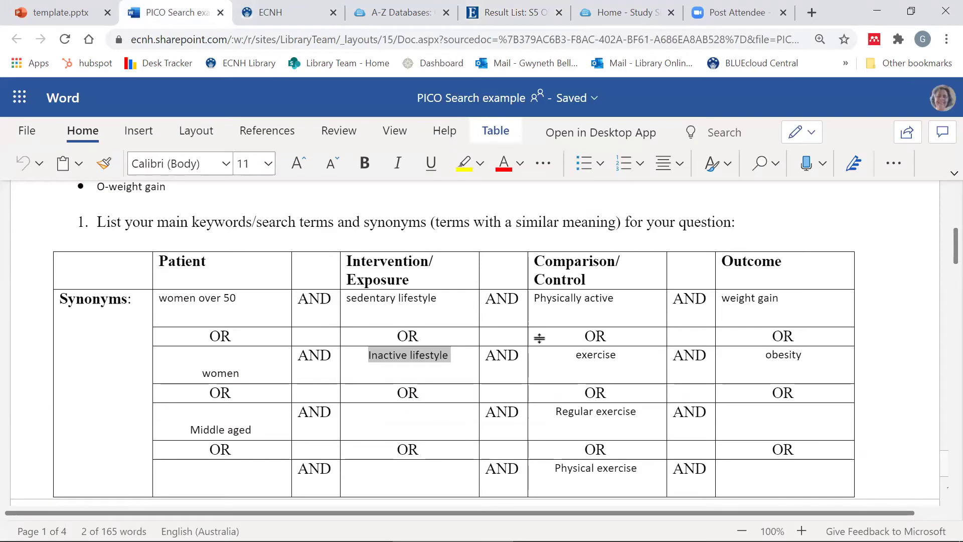
left_click(623, 321)
triple_click(626, 300)
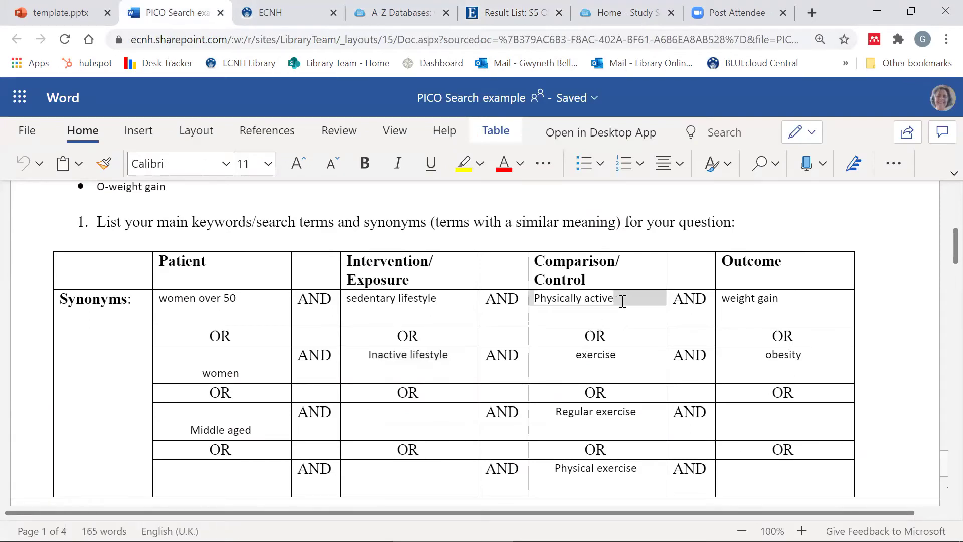
left_click(529, 299)
key("ctrl+c")
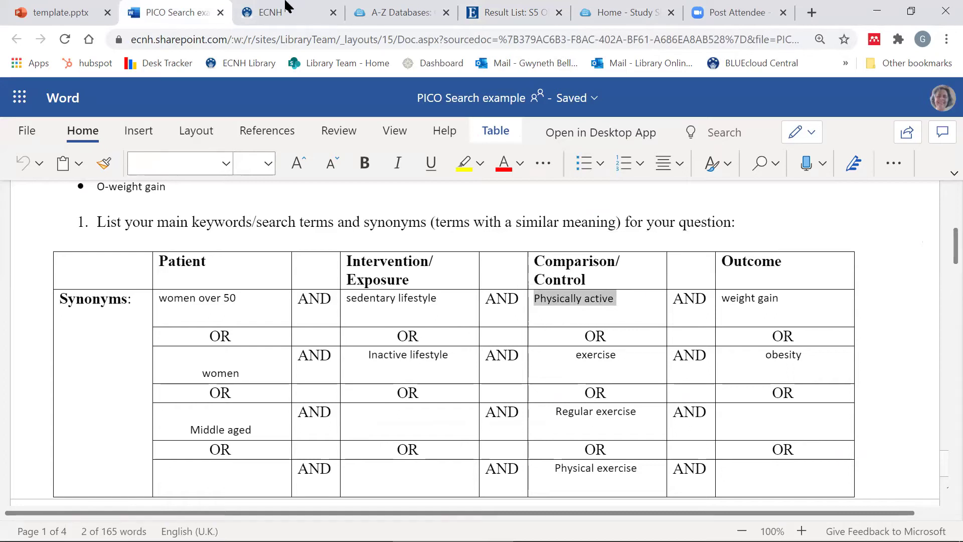
Step: Switch back to EBSCOhost and browse CINAHL Subject Headings for "Physically active"
left_click(512, 9)
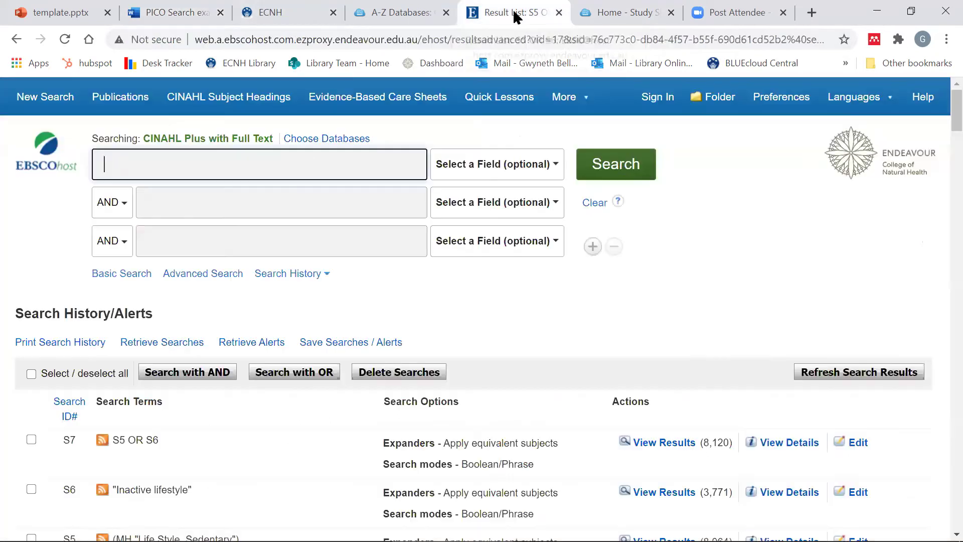
left_click(231, 106)
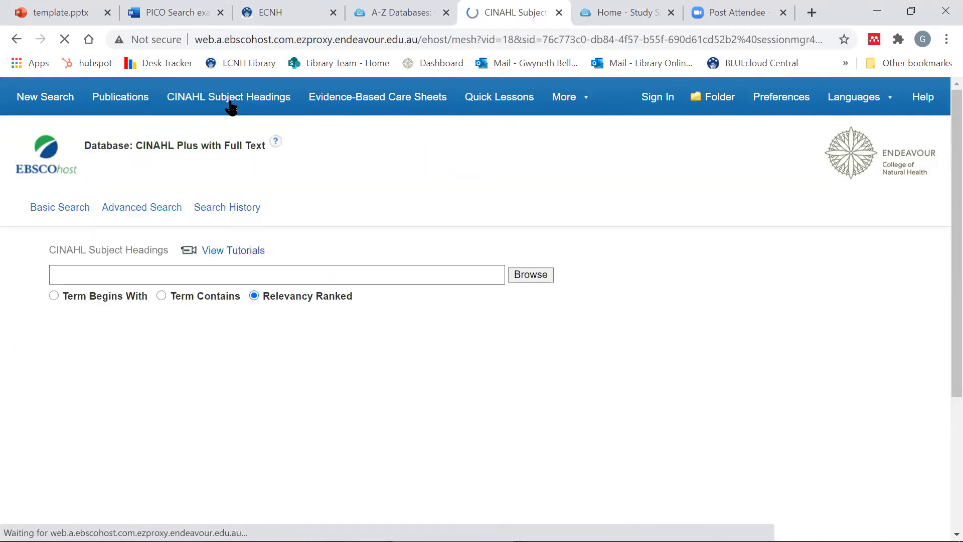
left_click(74, 275)
key("ctrl+v")
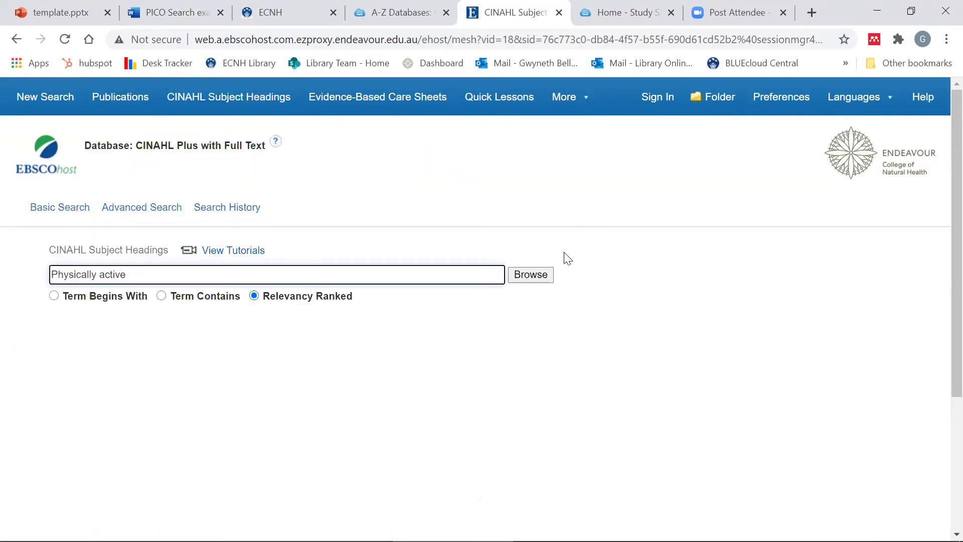
left_click(530, 280)
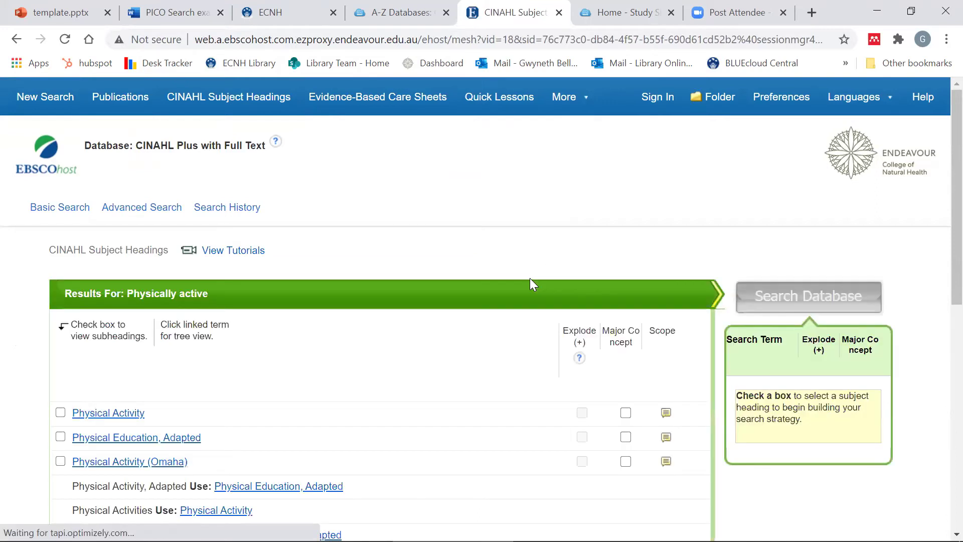
Step: Select "Physically active" as a keyword term and search the database with it
scroll(400, 383, "down", 2)
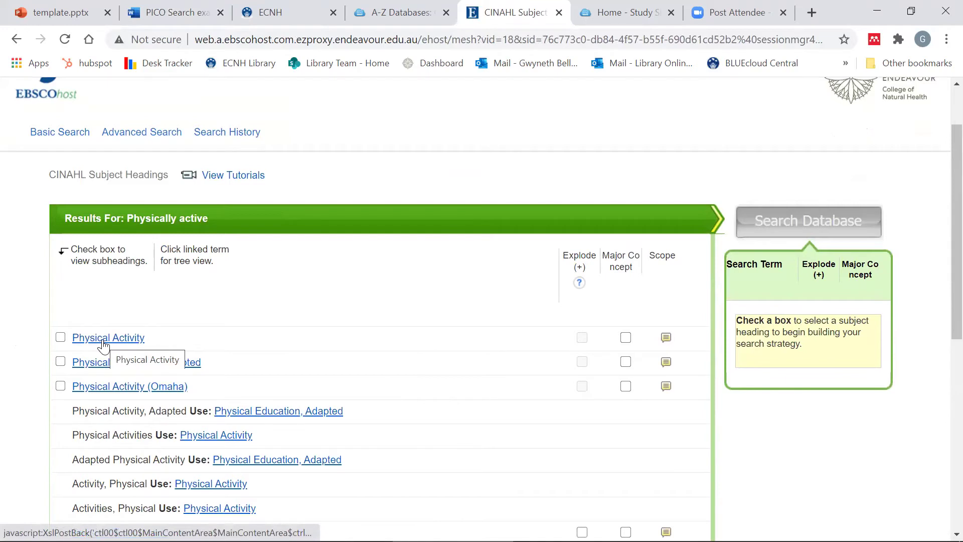
scroll(295, 336, "down", 3)
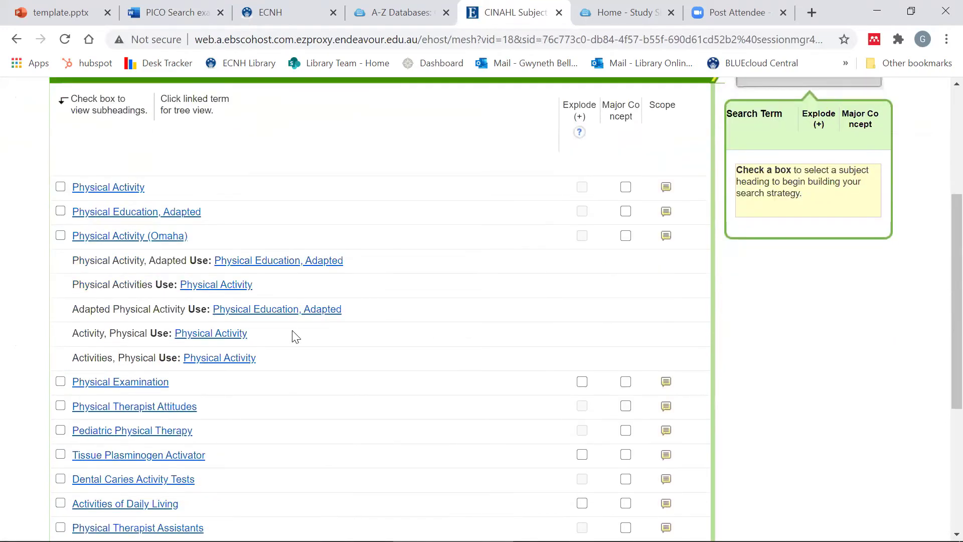
scroll(296, 336, "down", 5)
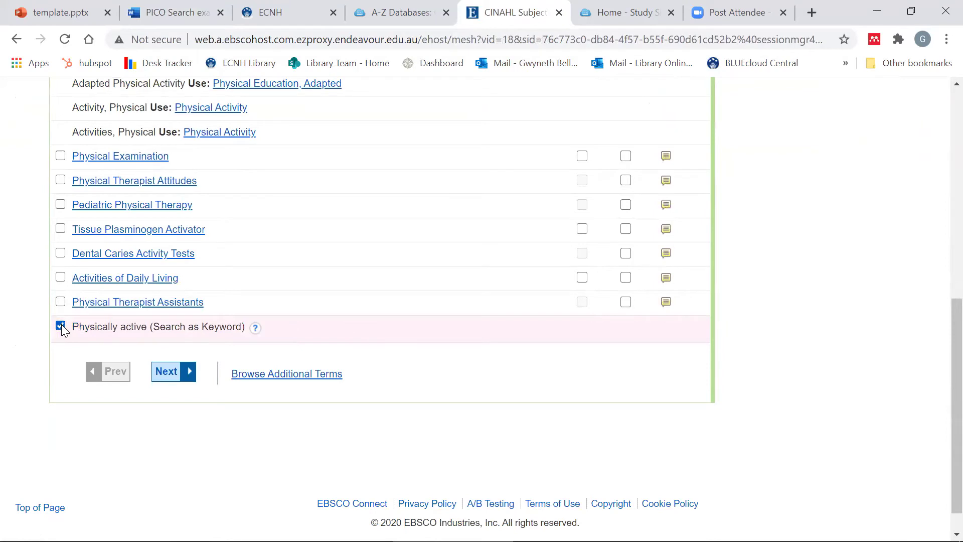
scroll(808, 277, "up", 7)
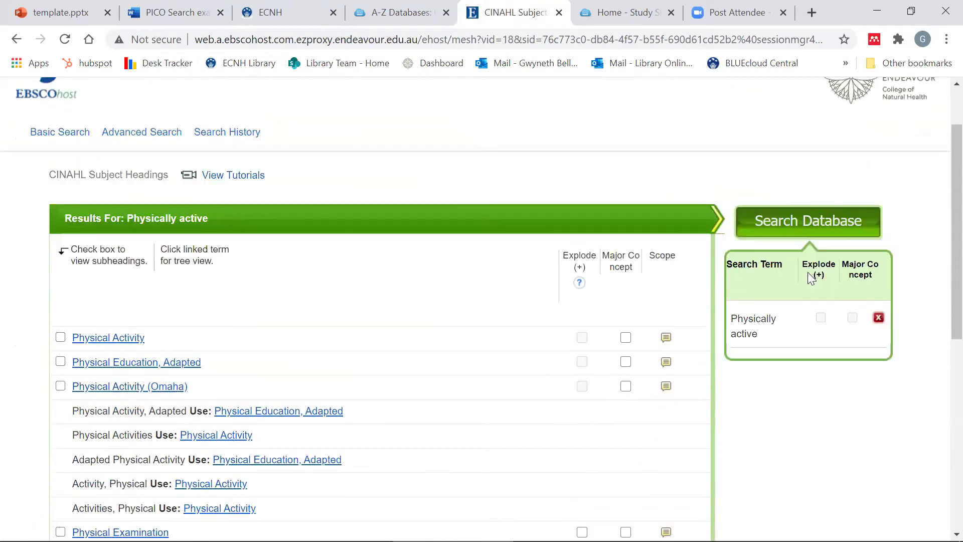
left_click(804, 226)
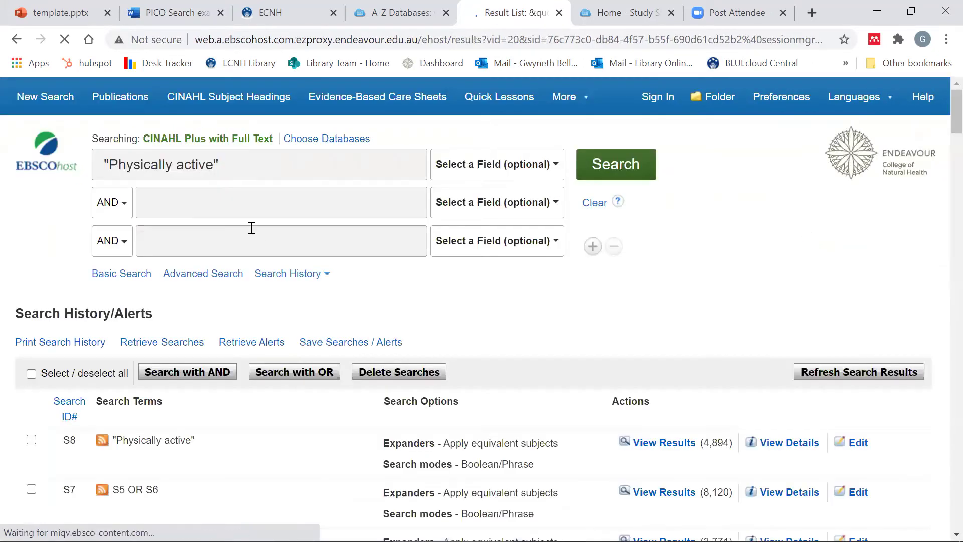
Step: Clear the keyword query and browse CINAHL Subject Headings for "Physically active" again
left_click(600, 208)
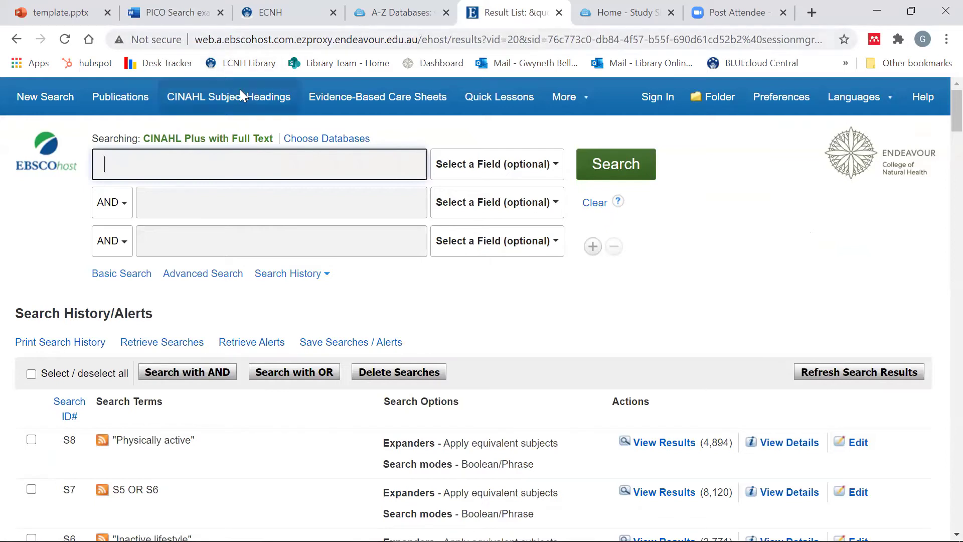
left_click(248, 104)
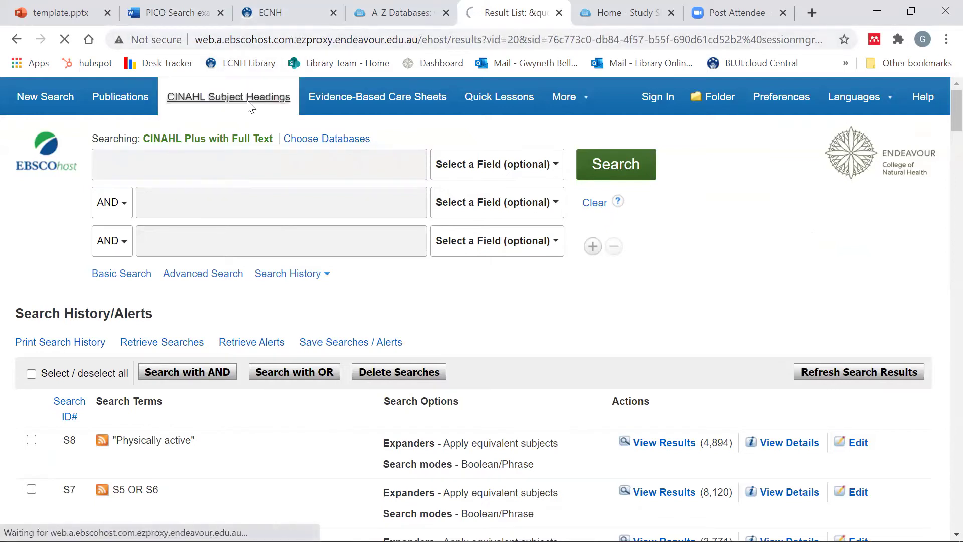
left_click(92, 269)
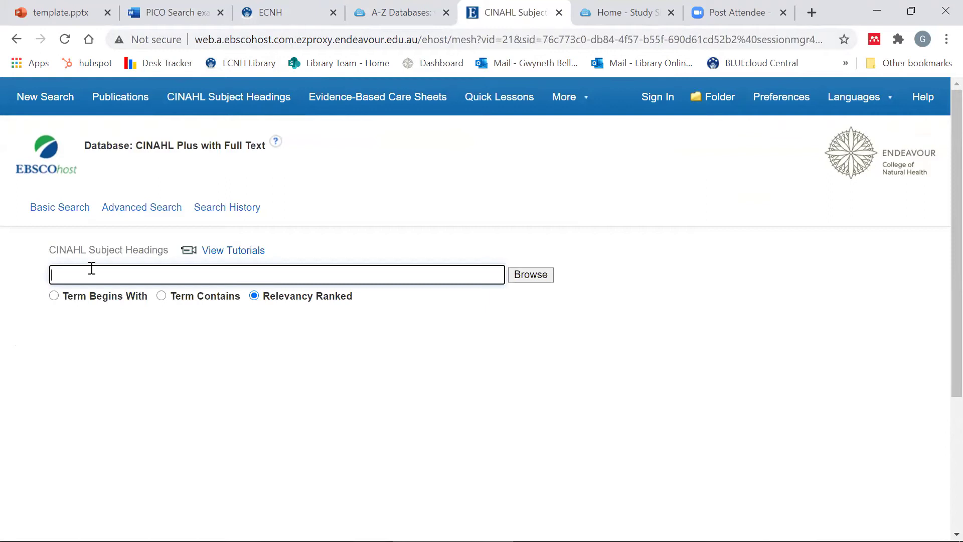
key("ctrl+v")
left_click(530, 274)
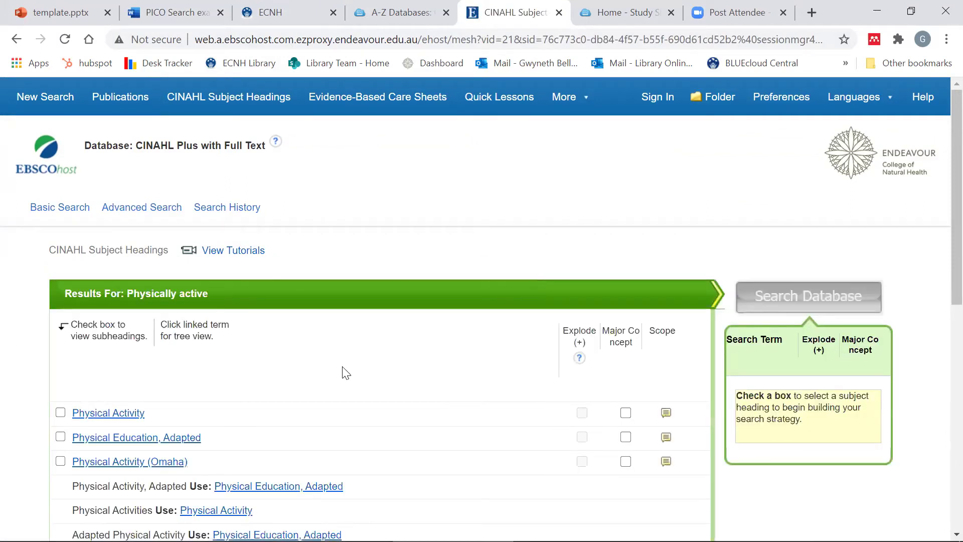
Step: Select the Physical Activity subject heading with all subheadings included and search the database with it
scroll(92, 313, "down", 2)
left_click(91, 343)
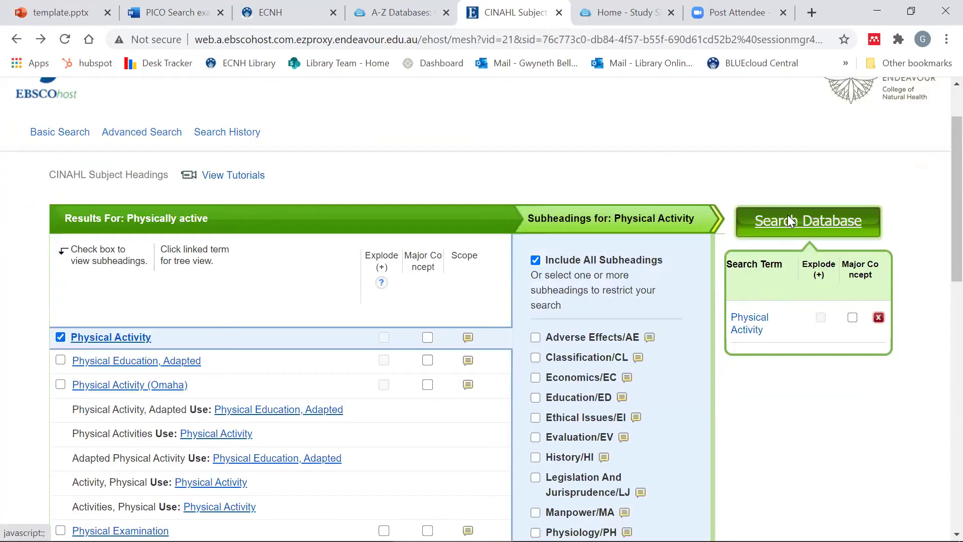
left_click(787, 220)
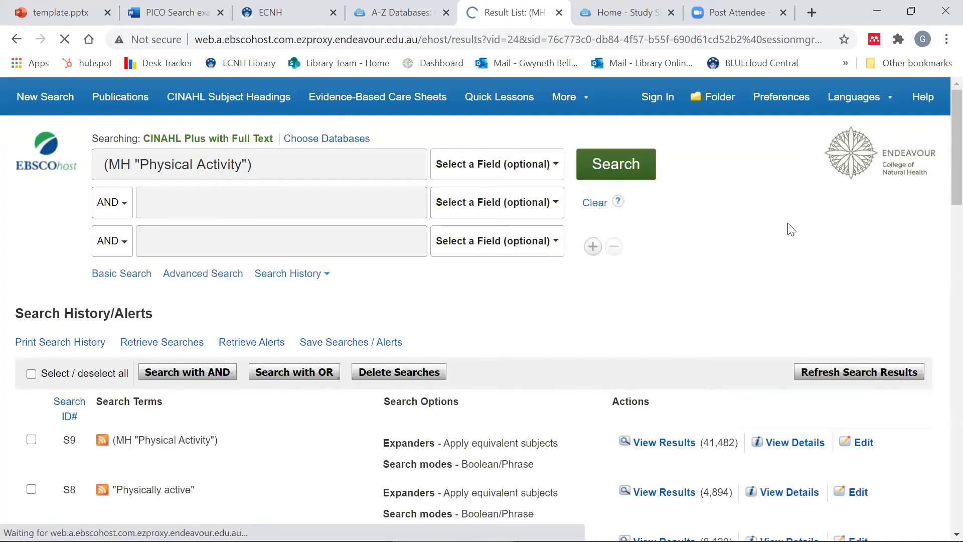
scroll(727, 291, "down", 1)
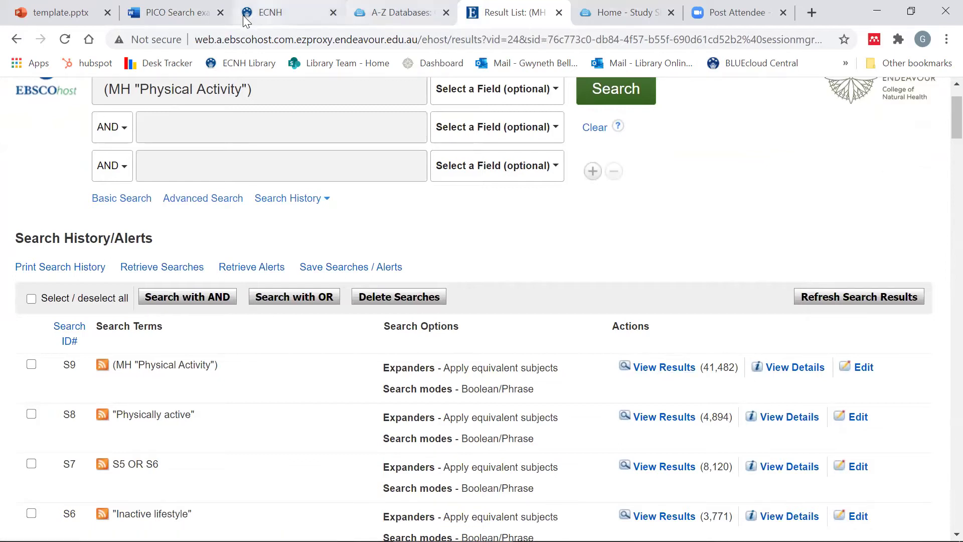
Step: Copy "exercise" from the Comparison/Control column of the PICO Search example document in Word
left_click(191, 12)
left_click_drag(627, 368, 578, 359)
key("ctrl+c")
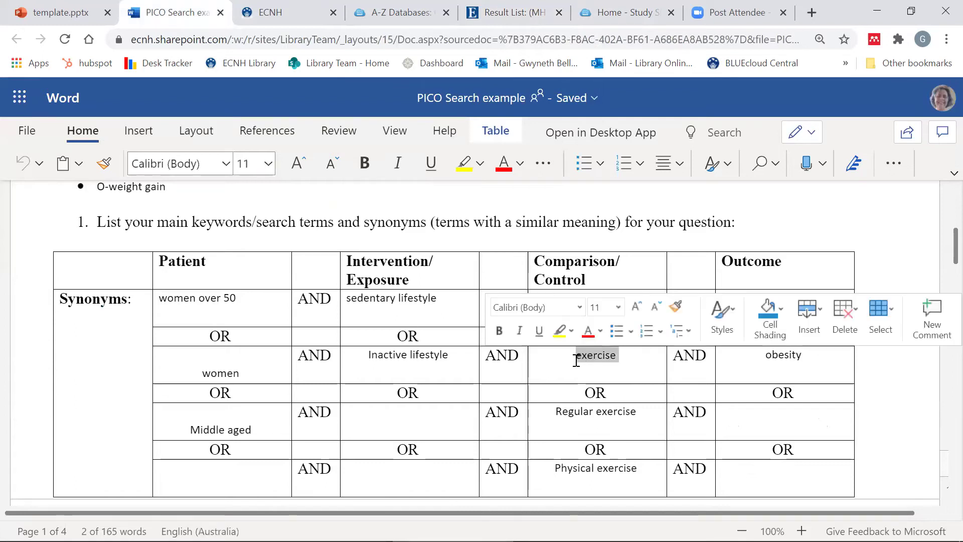
Step: Switch to the EBSCOhost results, clear the previous query and browse CINAHL Subject Headings for "exercise"
left_click(540, 7)
left_click(595, 129)
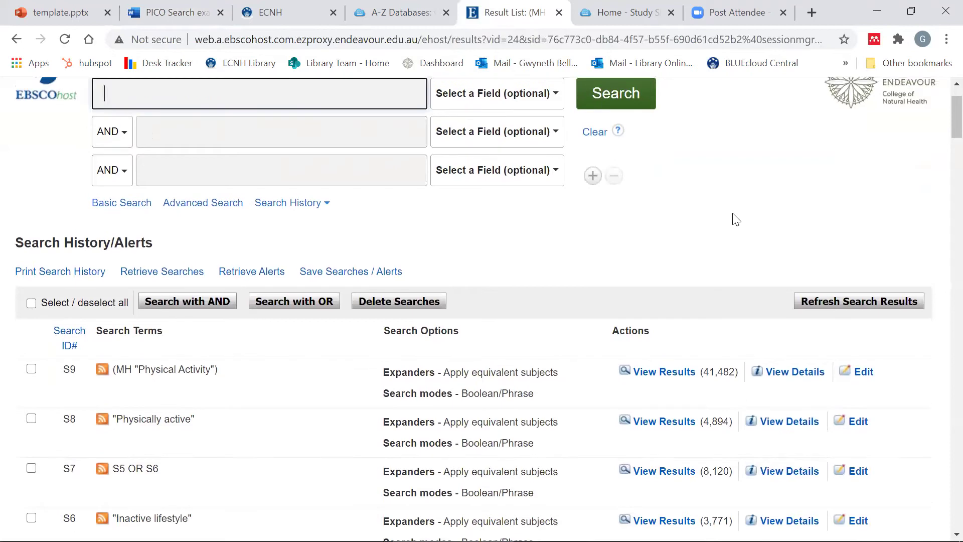
scroll(737, 218, "up", 2)
left_click(247, 101)
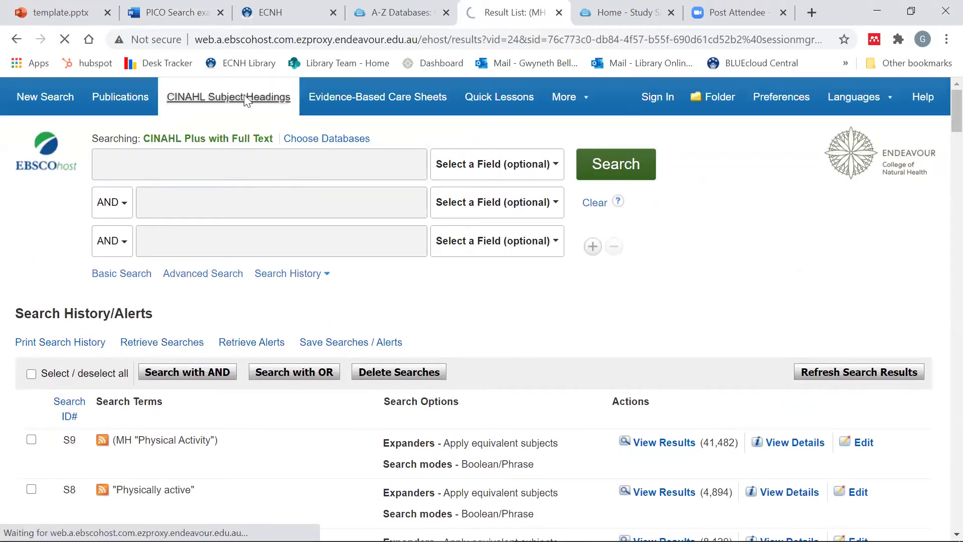
left_click(128, 276)
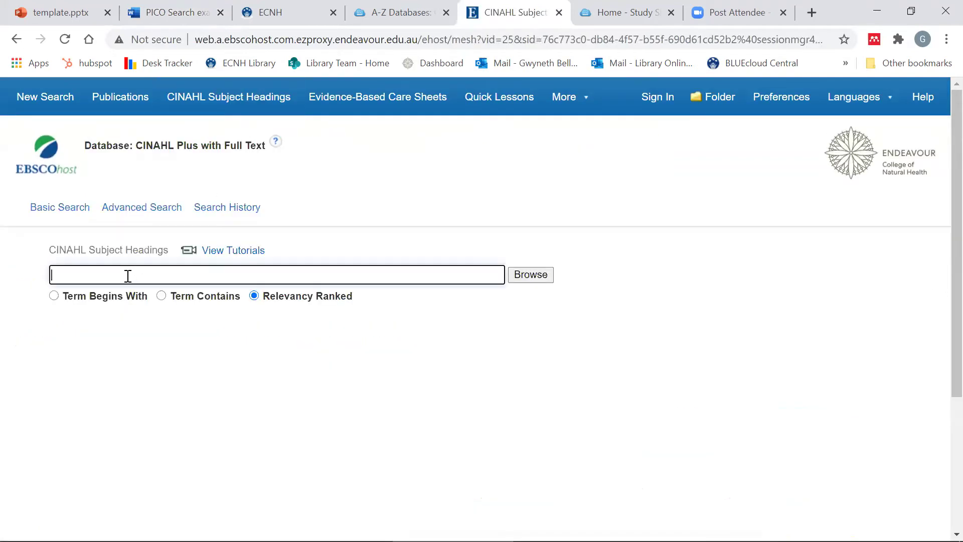
key("ctrl+v")
left_click(533, 279)
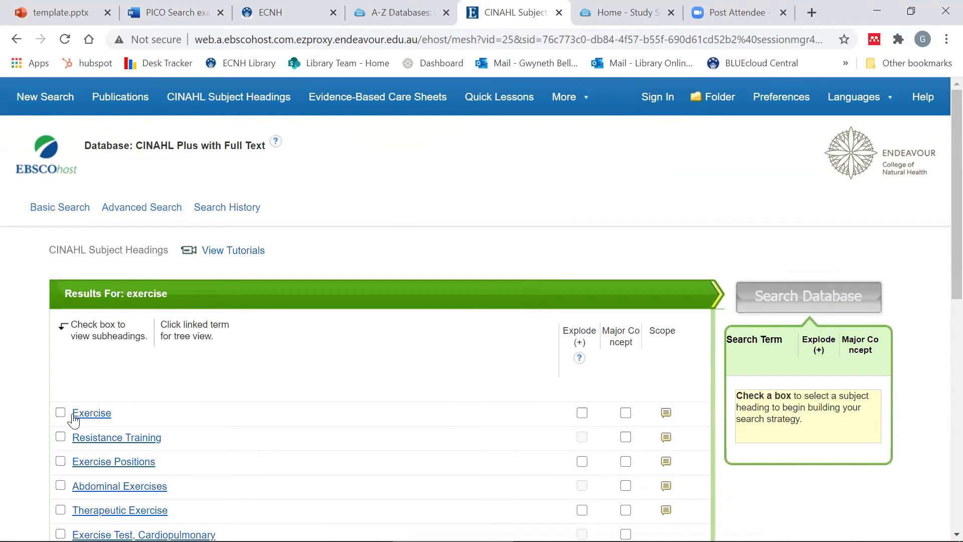
Step: Select the Exercise subject heading with all subheadings included and search the database with it
left_click(60, 413)
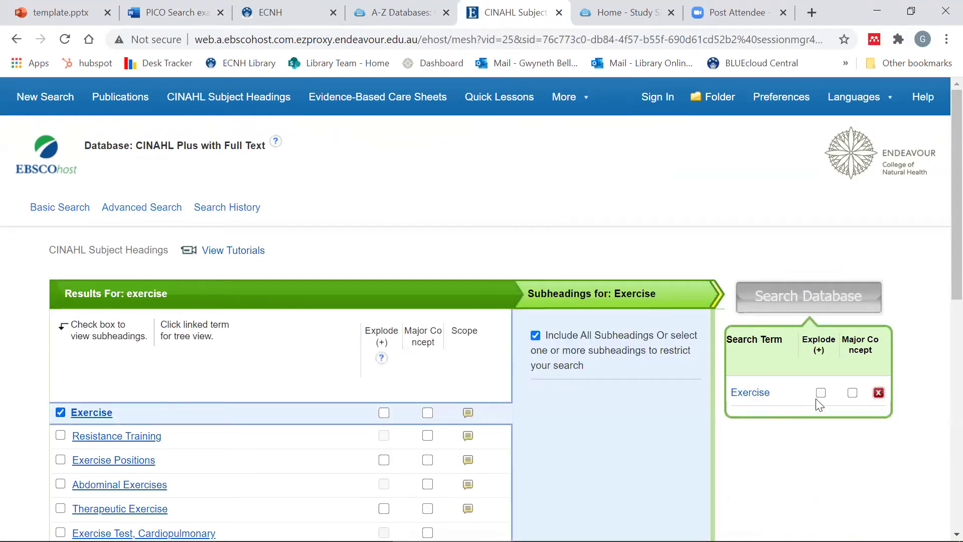
left_click(818, 299)
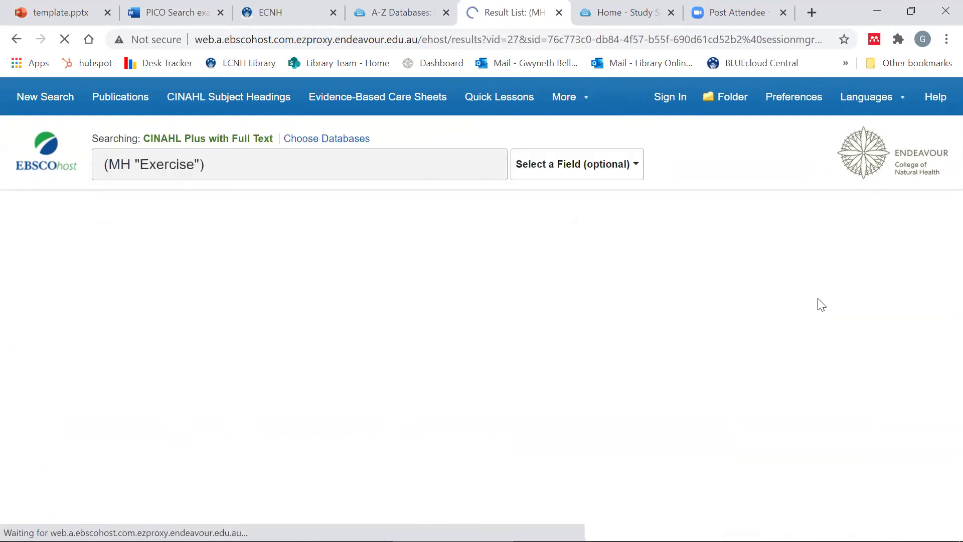
scroll(704, 251, "down", 1)
scroll(715, 205, "up", 1)
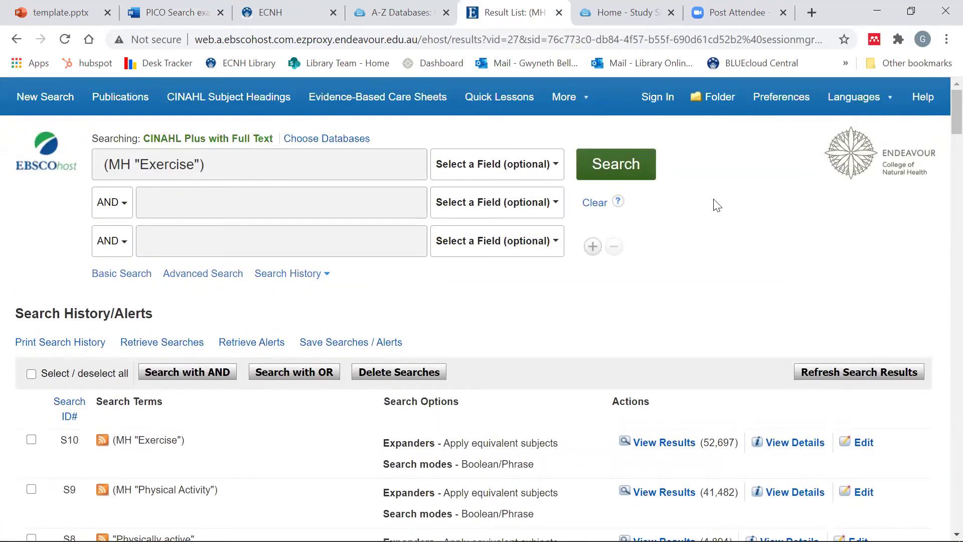
Step: Copy "Regular exercise" from the Comparison/Control column of the PICO Search example document in Word
left_click(189, 14)
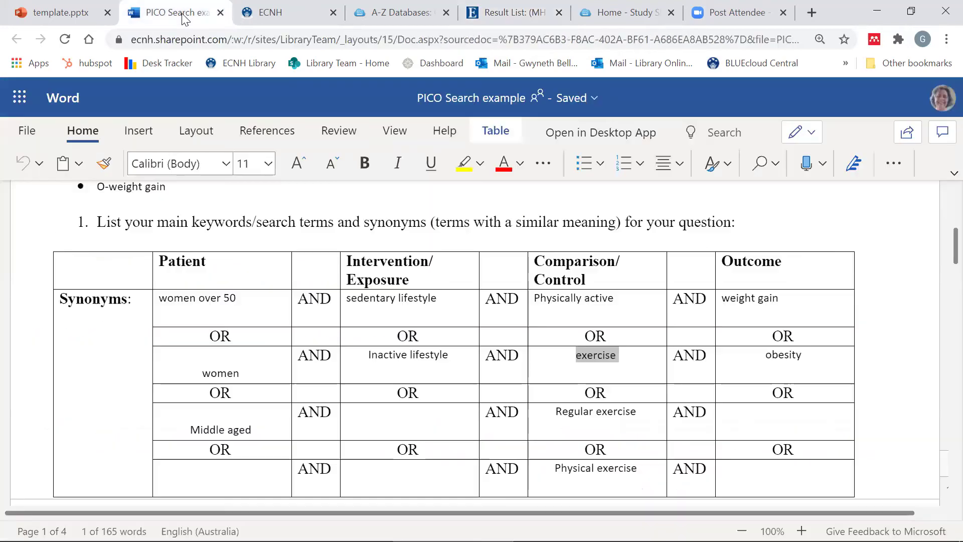
triple_click(639, 424)
key("ctrl+c")
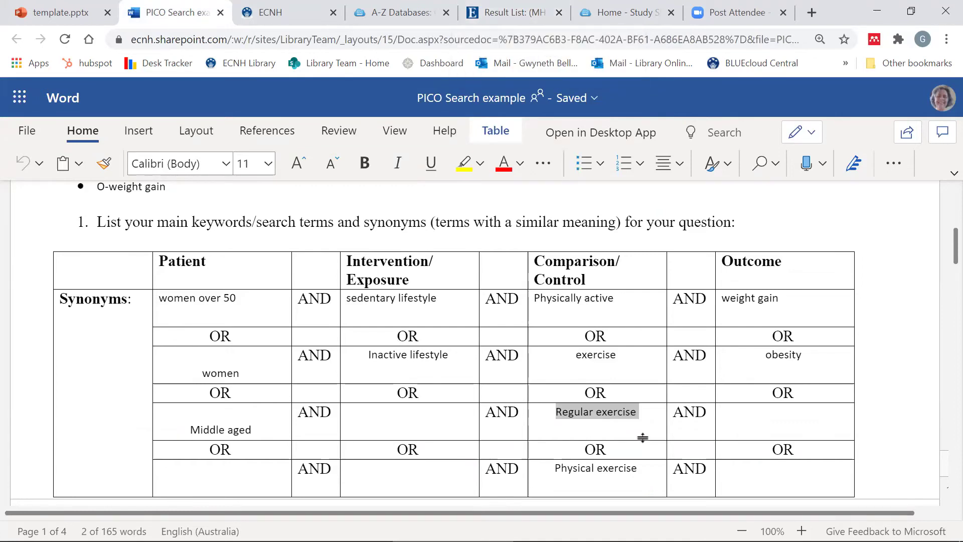
Step: Back in EBSCOhost, clear the Exercise query and browse CINAHL Subject Headings for "Regular exercise"
left_click(531, 18)
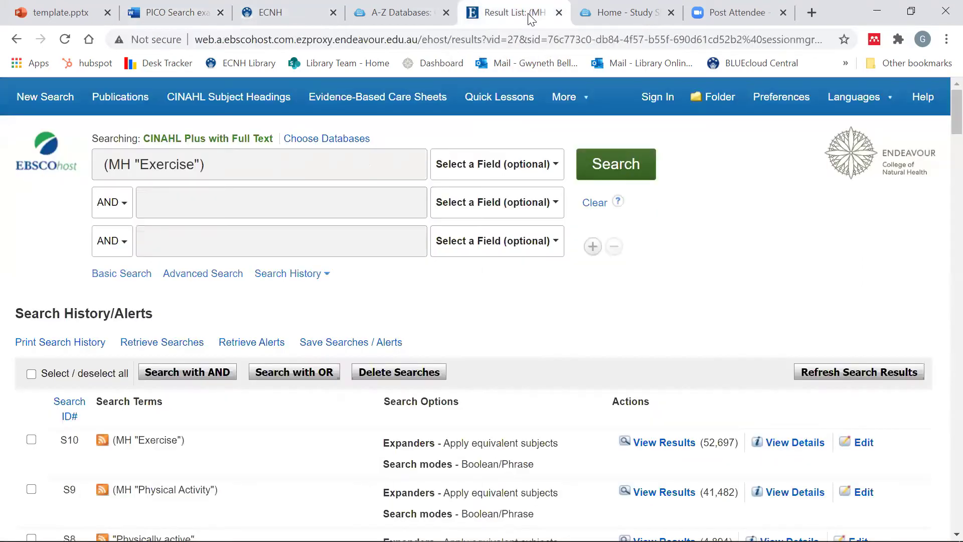
left_click(594, 203)
left_click(258, 103)
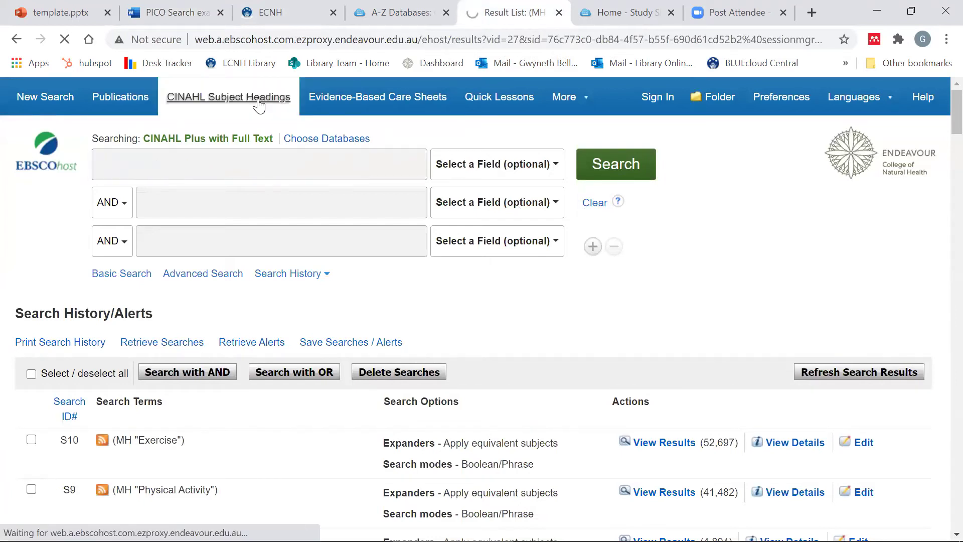
left_click(67, 277)
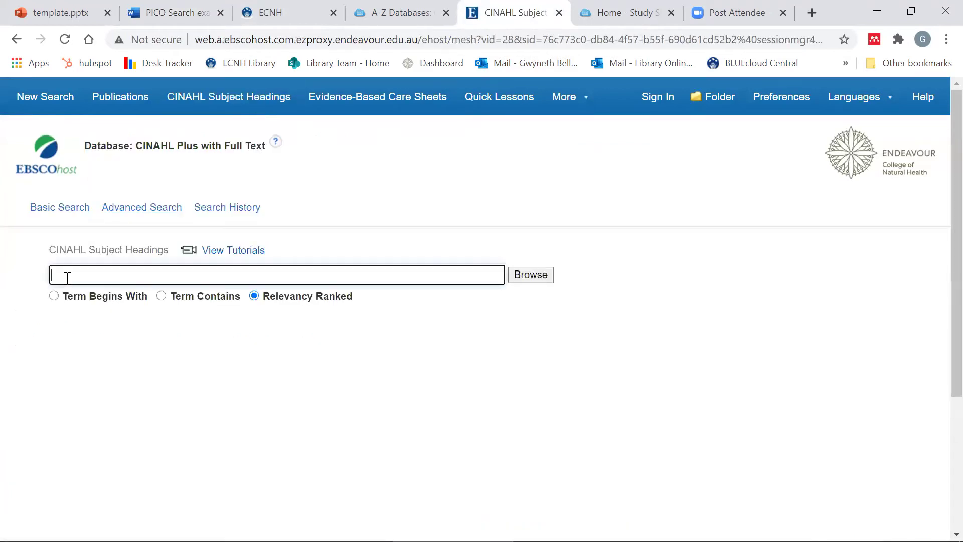
key("ctrl+v")
left_click(538, 279)
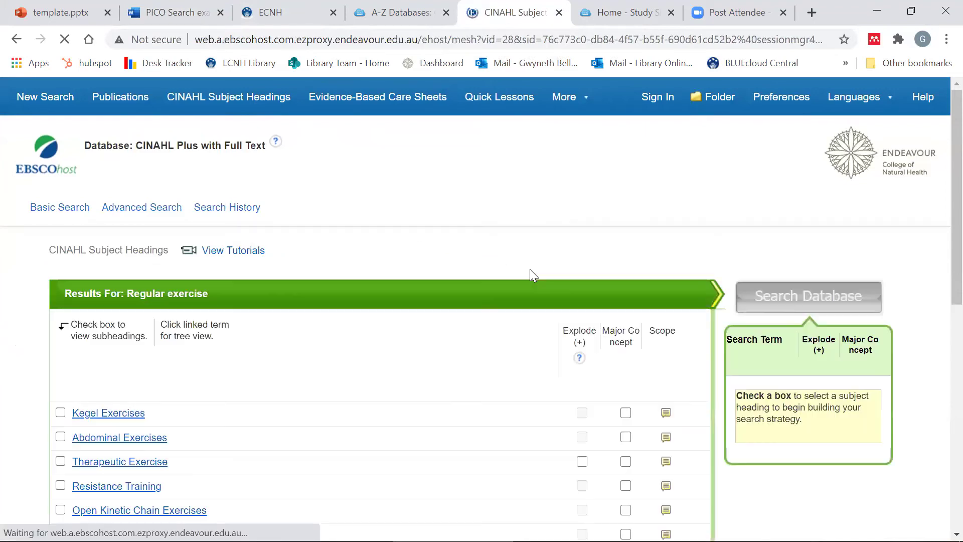
Step: Select "Regular exercise" as a keyword term and search the database with it
scroll(415, 421, "down", 7)
scroll(415, 420, "down", 1)
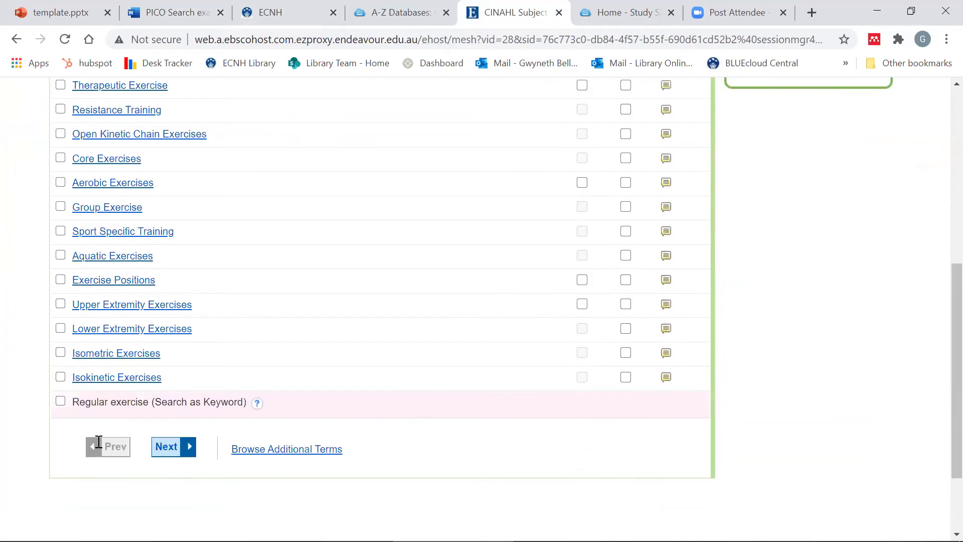
left_click(60, 401)
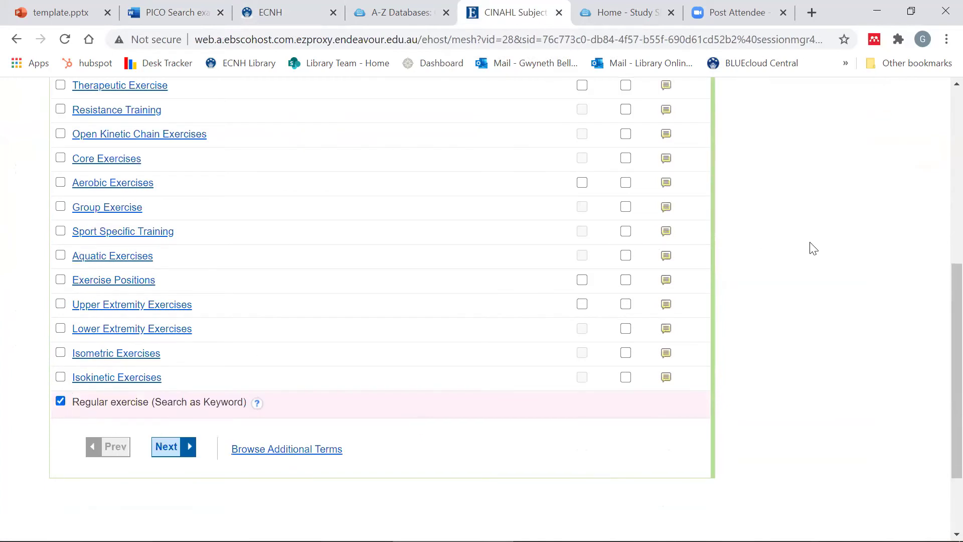
scroll(814, 249, "up", 6)
left_click(799, 211)
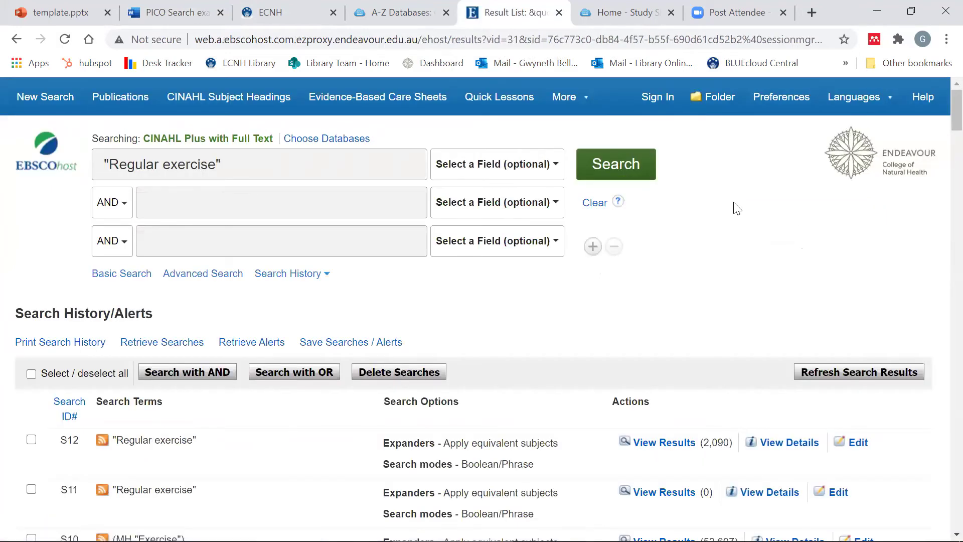
Step: Clear the "Regular exercise" query and copy "Physical exercise" from the Comparison/Control column of the PICO document in Word
left_click(595, 204)
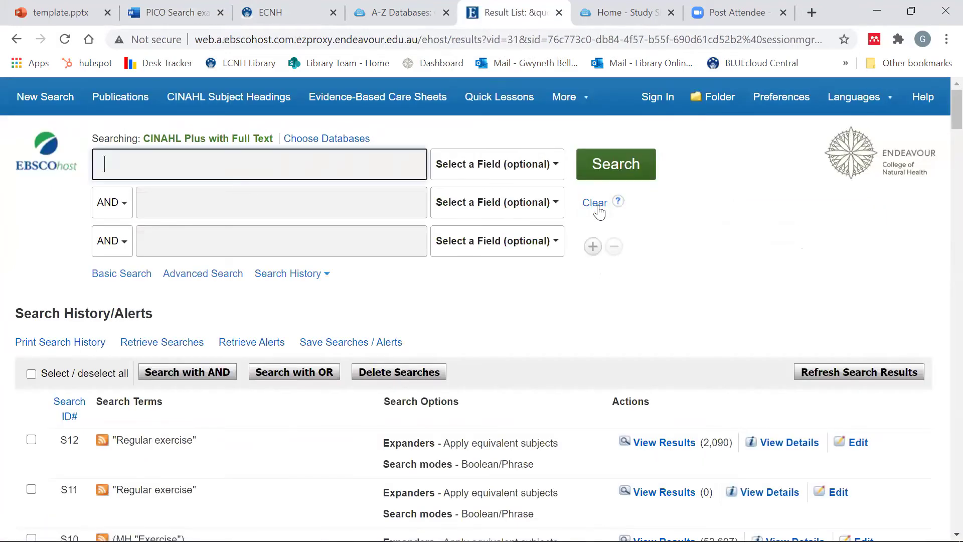
left_click(203, 11)
left_click(653, 473)
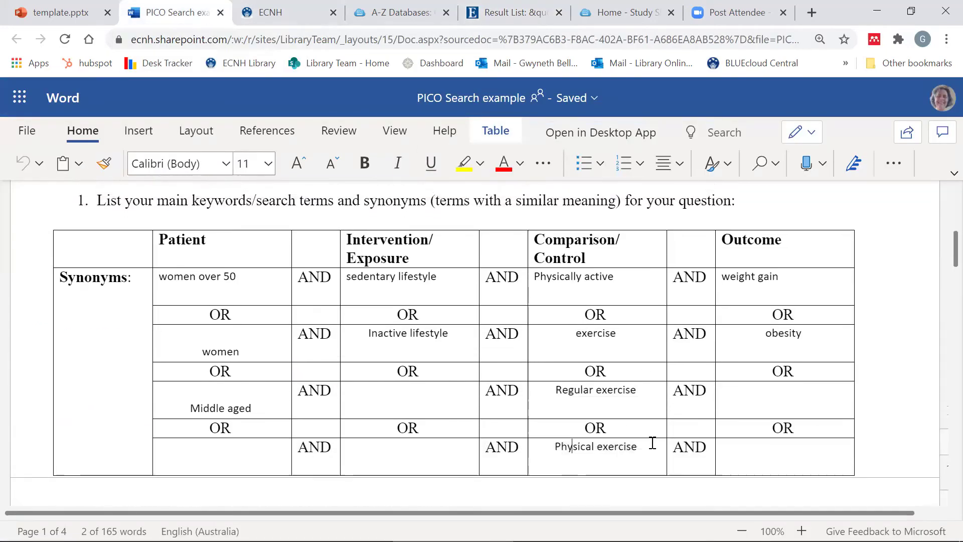
left_click_drag(652, 443, 558, 447)
key("ctrl+c")
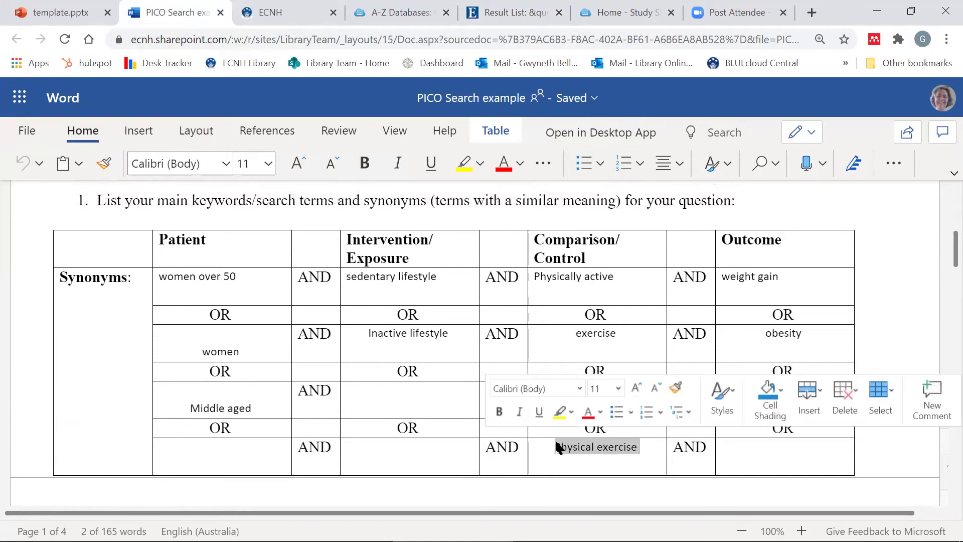
Step: Switch back to EBSCOhost and browse CINAHL Subject Headings for "Physical exercise"
left_click(522, 12)
left_click(254, 100)
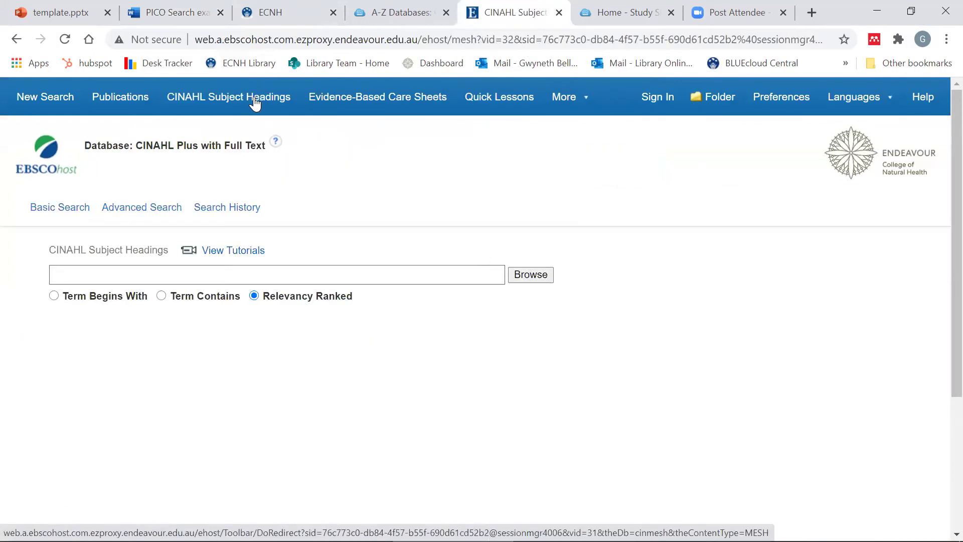
left_click(145, 279)
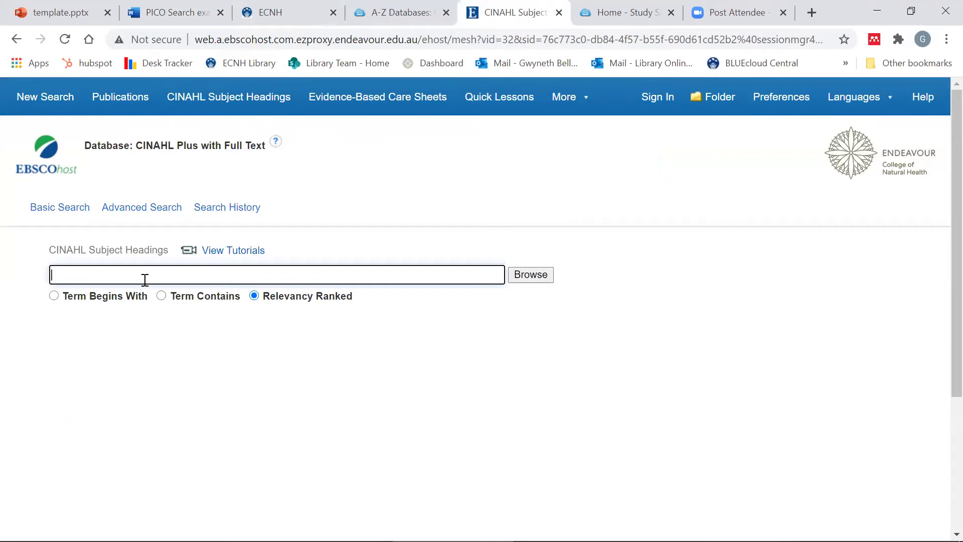
key("ctrl+v")
left_click(533, 275)
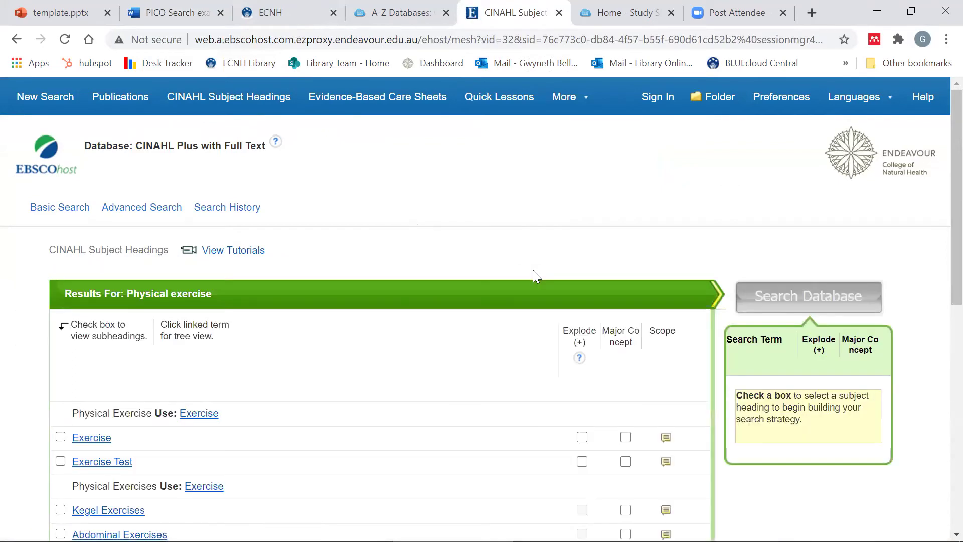
Step: Select "Physical exercise" as a keyword term and search the database with it
scroll(384, 396, "down", 5)
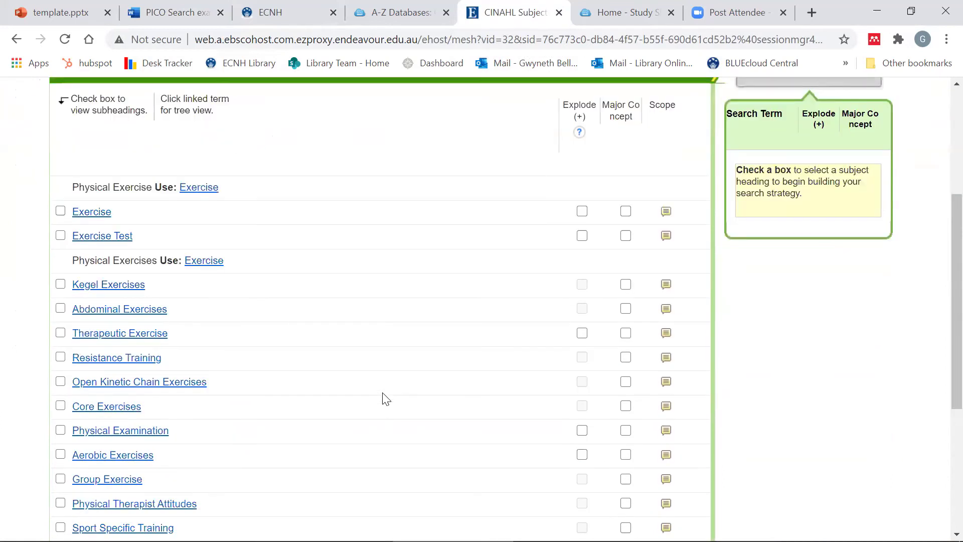
scroll(386, 399, "down", 3)
scroll(366, 333, "up", 5)
scroll(340, 311, "down", 6)
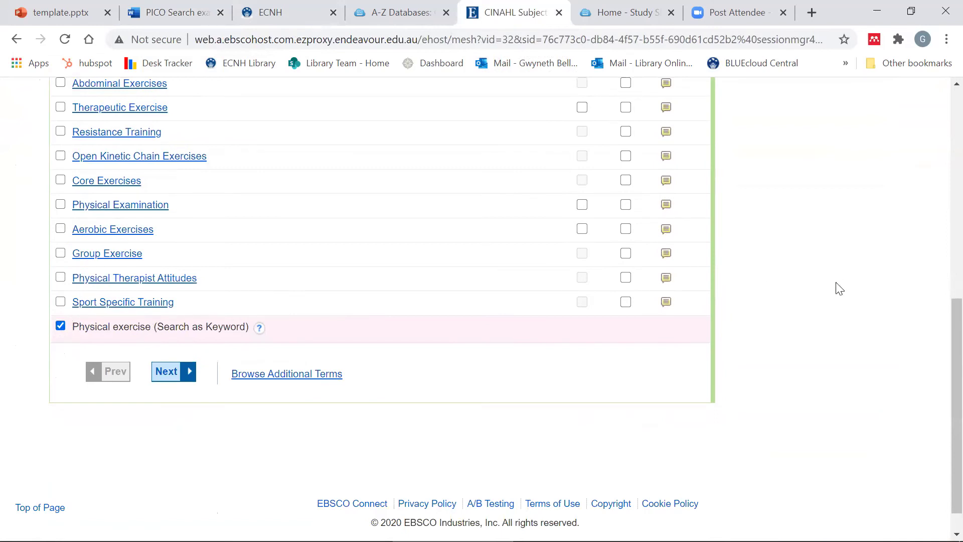
scroll(835, 284, "up", 6)
left_click(814, 151)
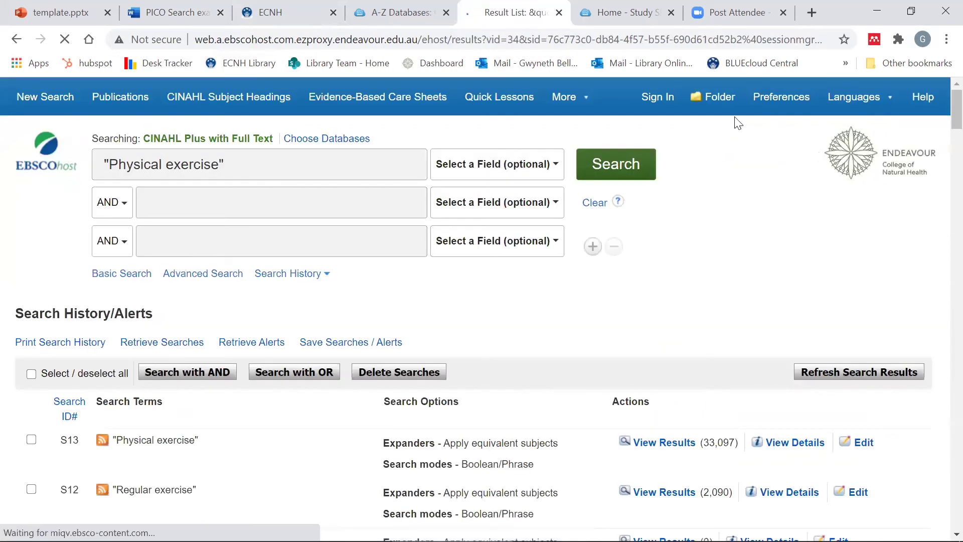
Step: Clear the query and combine the Comparison/Control searches S8, S9, S10, S11 and S12 from the search history with OR
mouse_move(567, 97)
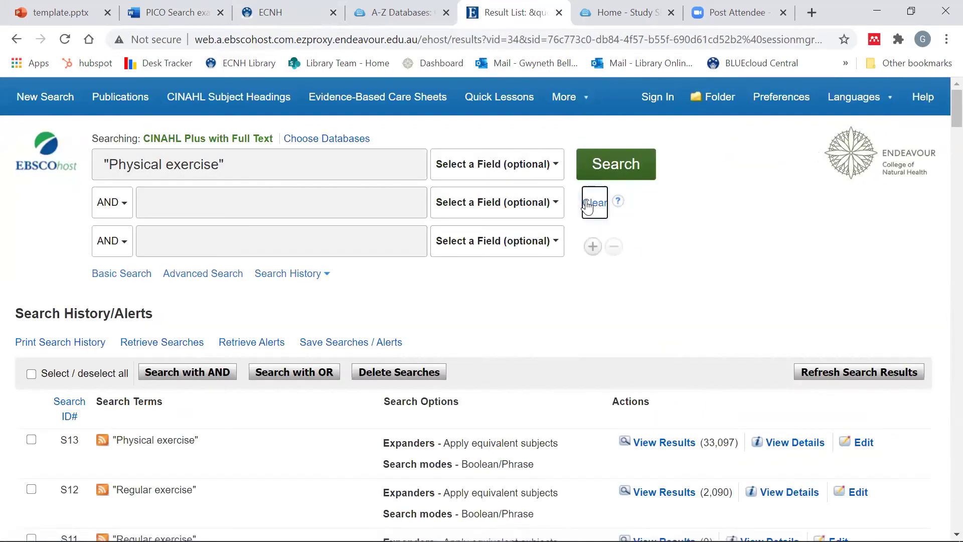
left_click(592, 200)
left_click(182, 20)
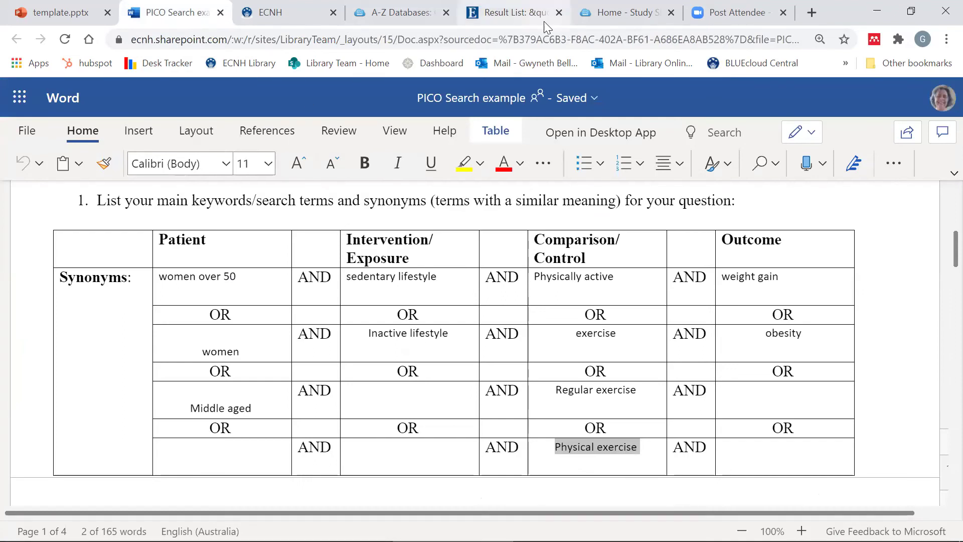
left_click(519, 15)
scroll(409, 318, "down", 3)
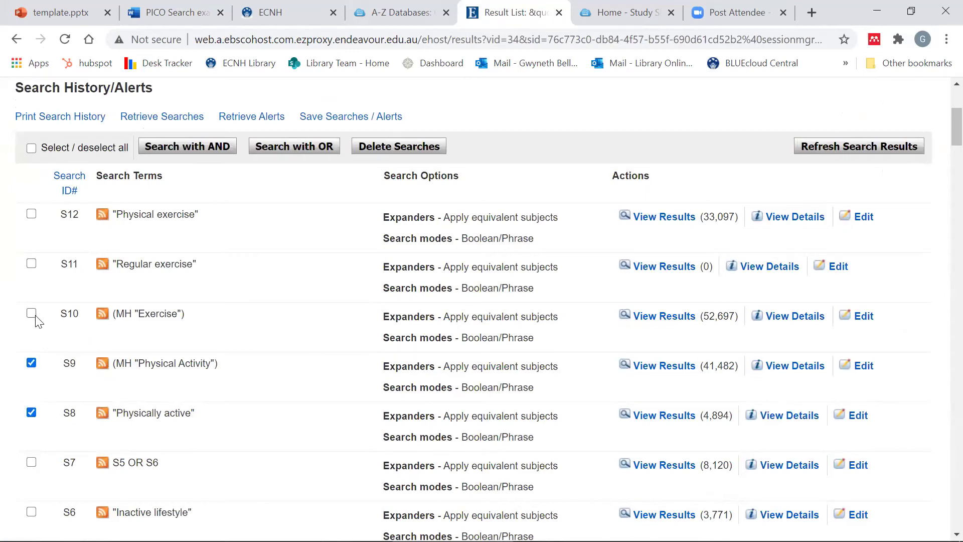
left_click(31, 264)
left_click(310, 143)
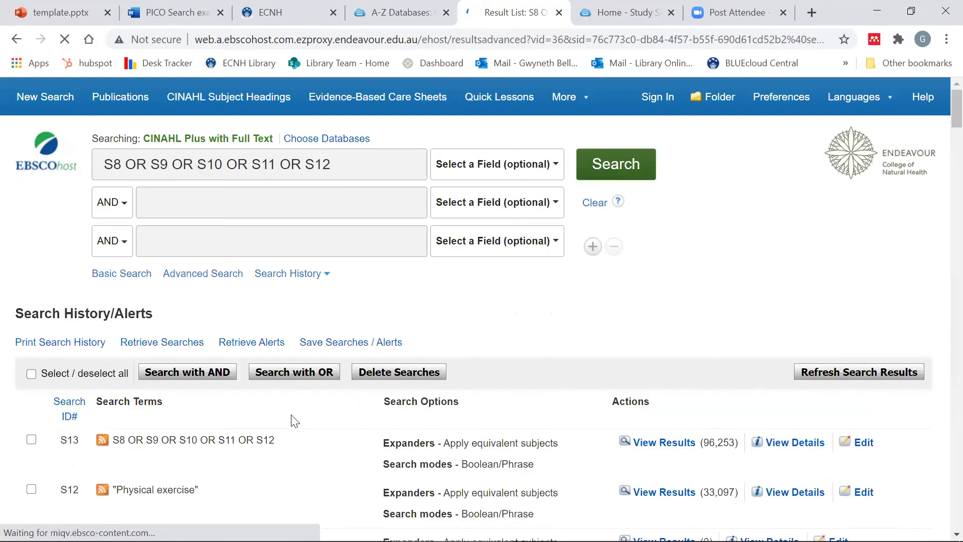
scroll(295, 420, "down", 1)
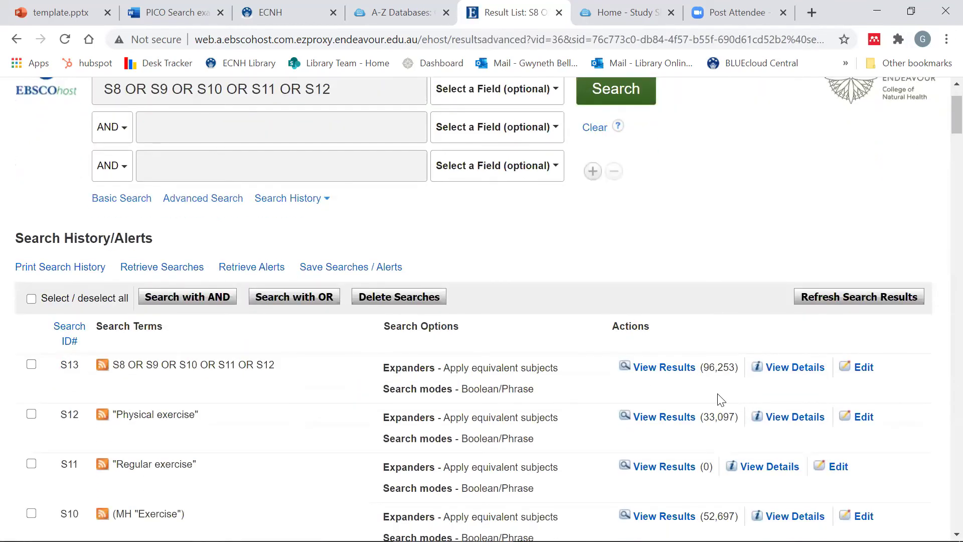
scroll(357, 236, "up", 1)
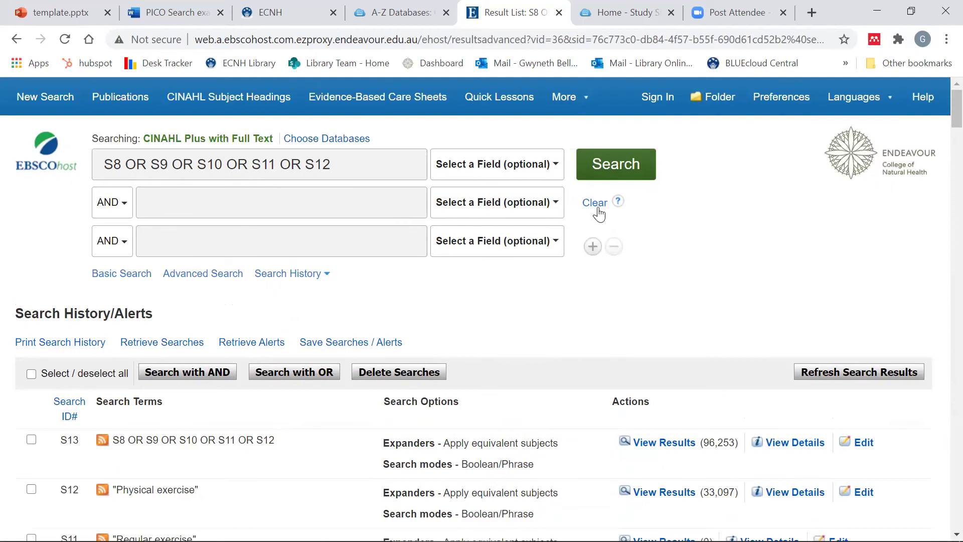
Step: Clear the combined Comparison/Control query, check the Outcome column in the PICO document in Word, and return to EBSCOhost
left_click(597, 208)
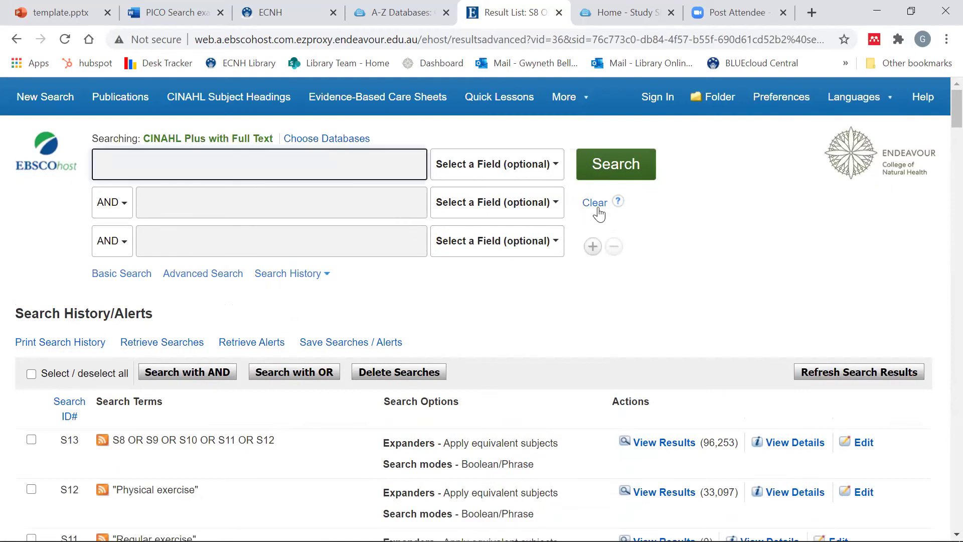
left_click(162, 10)
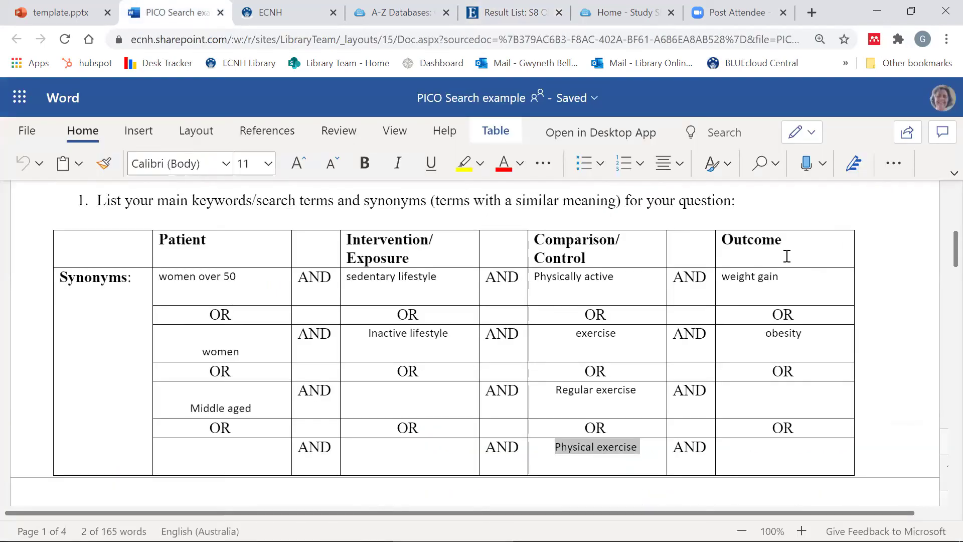
left_click(541, 12)
Step: Browse CINAHL Subject Headings for "weight gain" and search the database with the Weight Gain heading
left_click(238, 98)
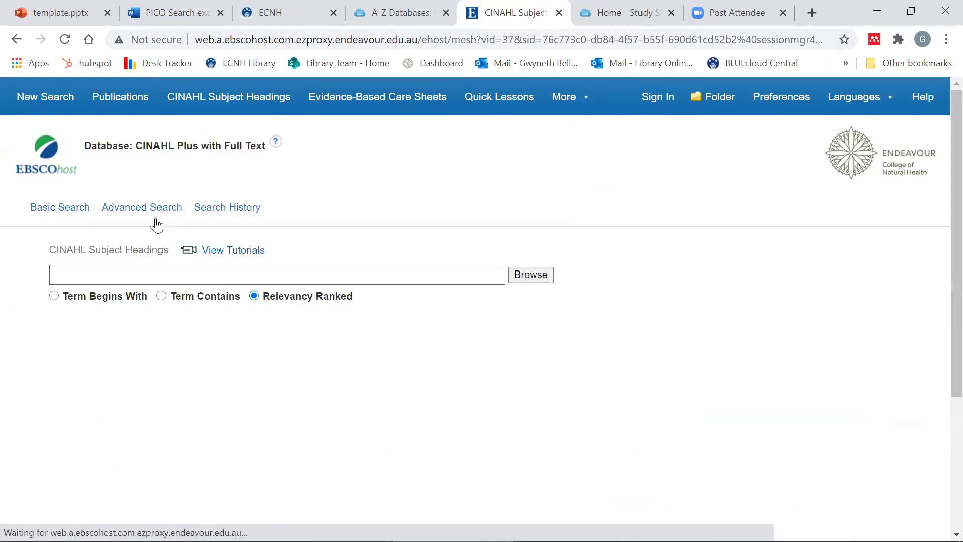
left_click(135, 275)
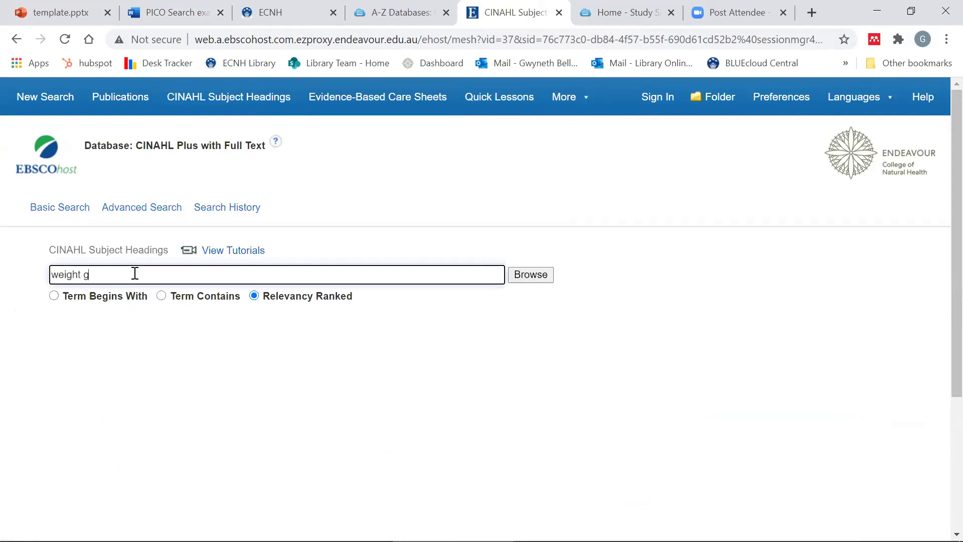
key("Return")
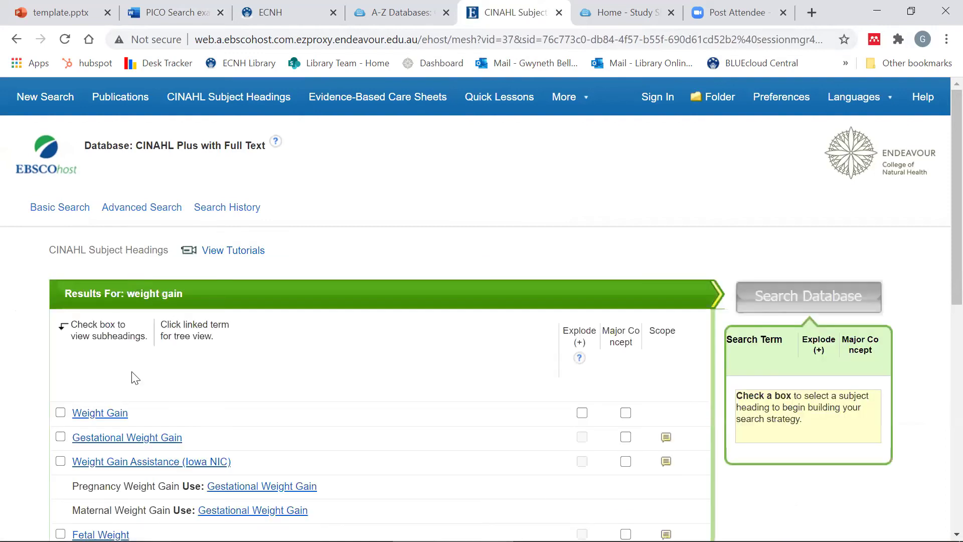
left_click(60, 412)
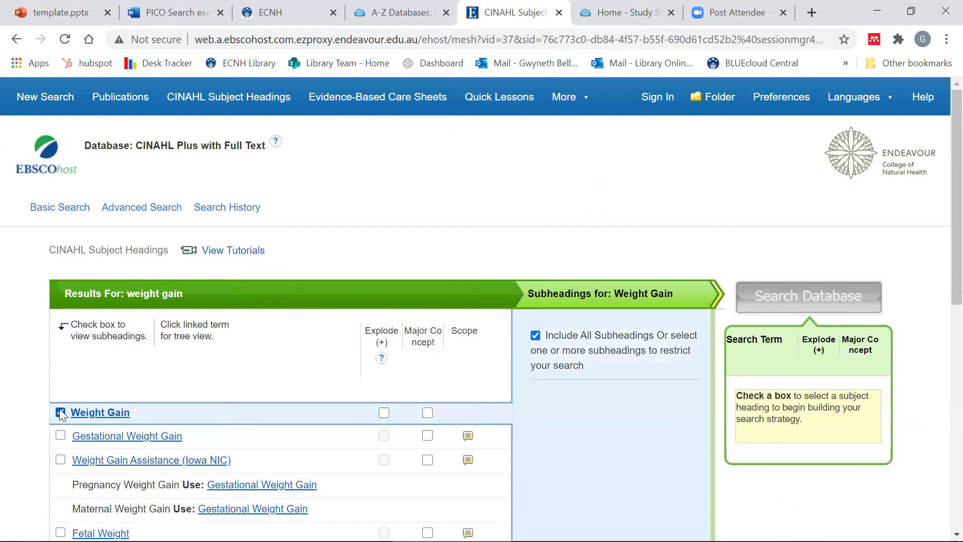
left_click(789, 305)
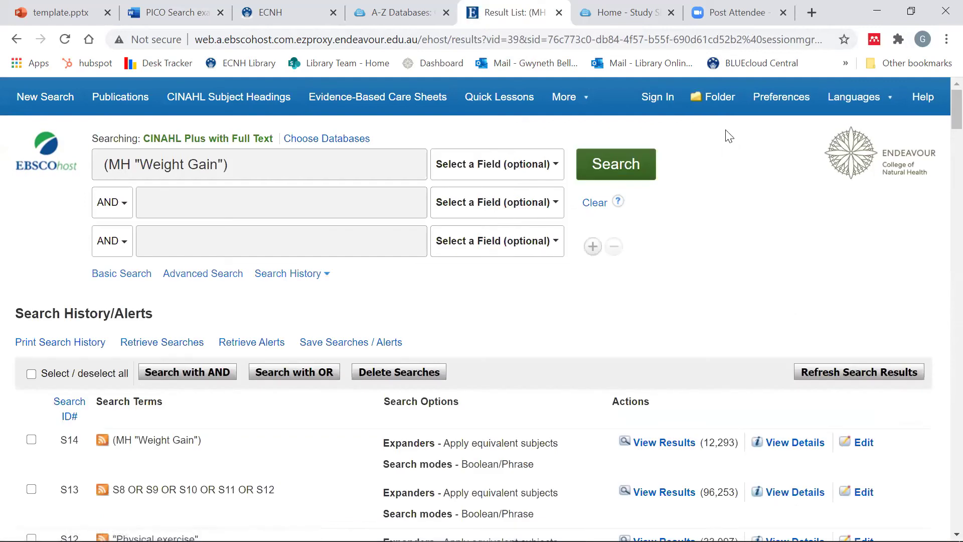
Step: Clear the Weight Gain query and browse CINAHL Subject Headings for "obesity"
left_click(603, 202)
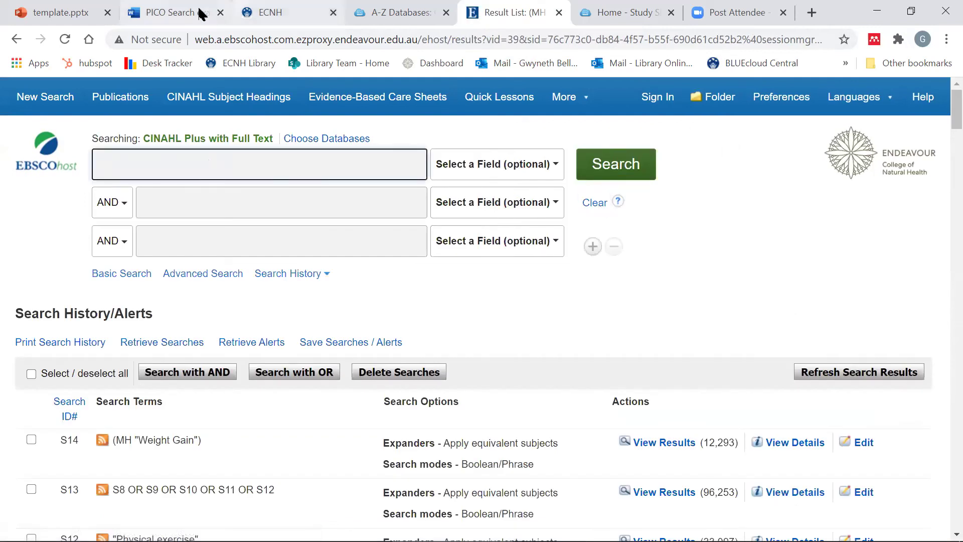
left_click(243, 101)
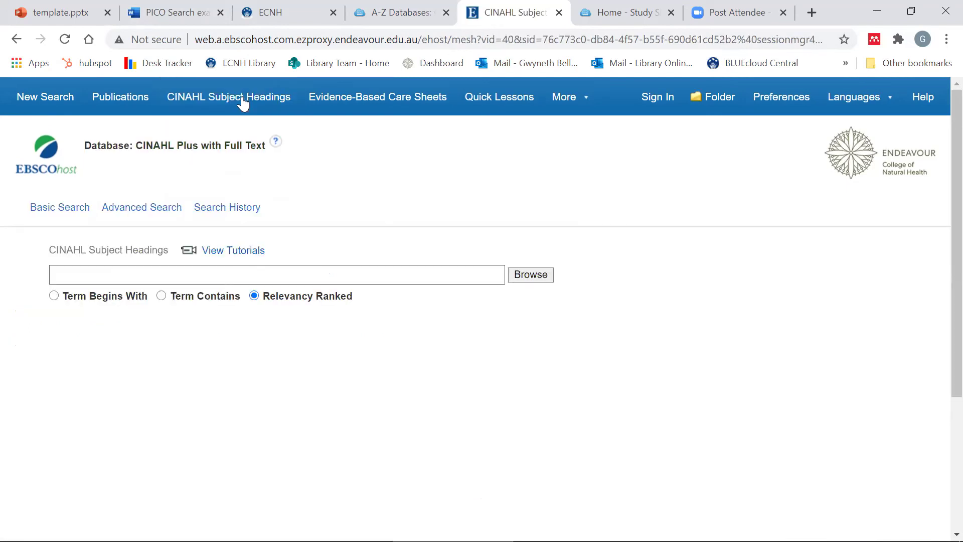
left_click(131, 268)
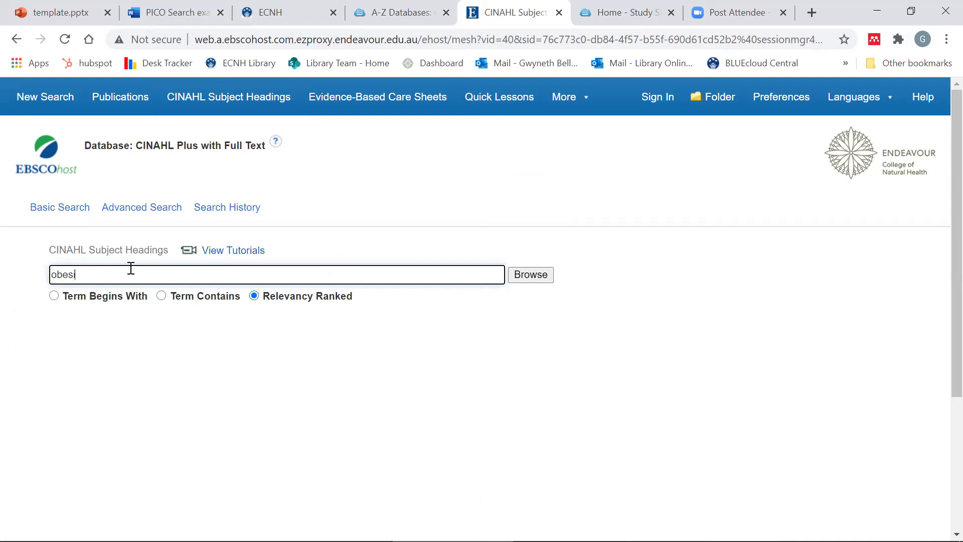
left_click(521, 276)
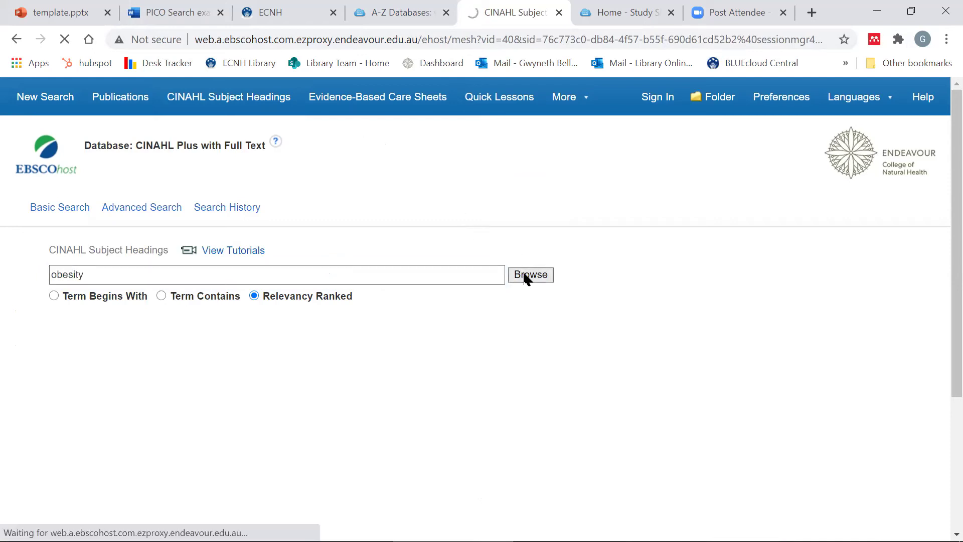
Step: Select the Obesity subject heading and search the database with it
scroll(387, 355, "down", 4)
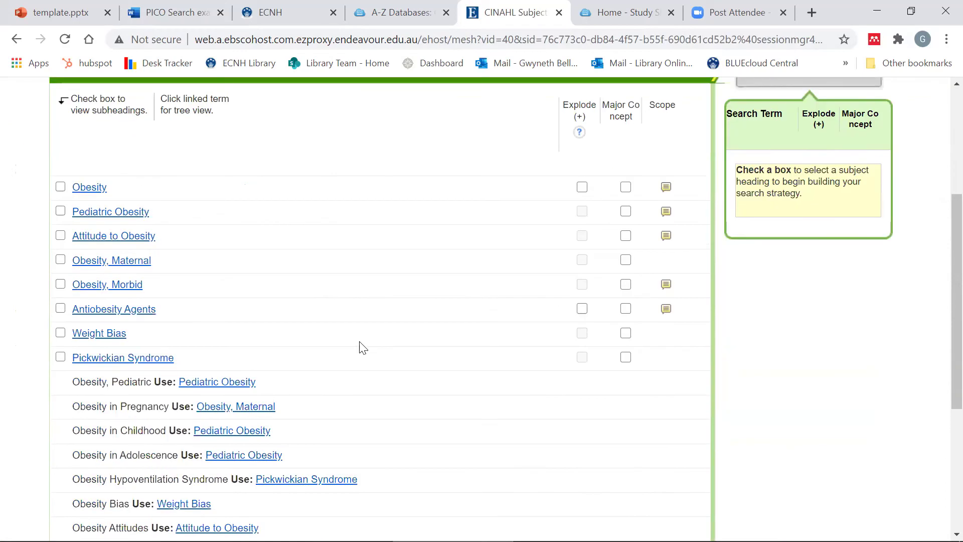
left_click(60, 186)
scroll(817, 321, "up", 5)
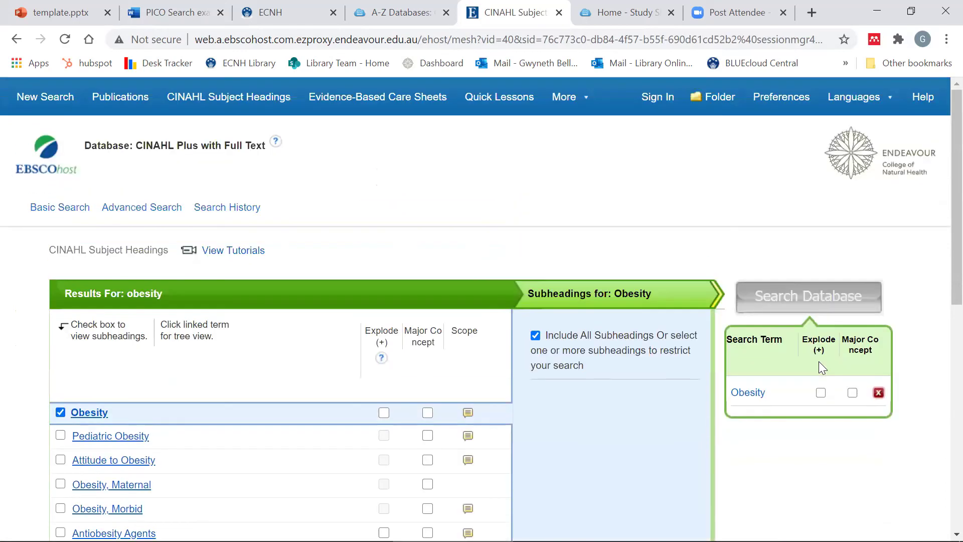
left_click(802, 295)
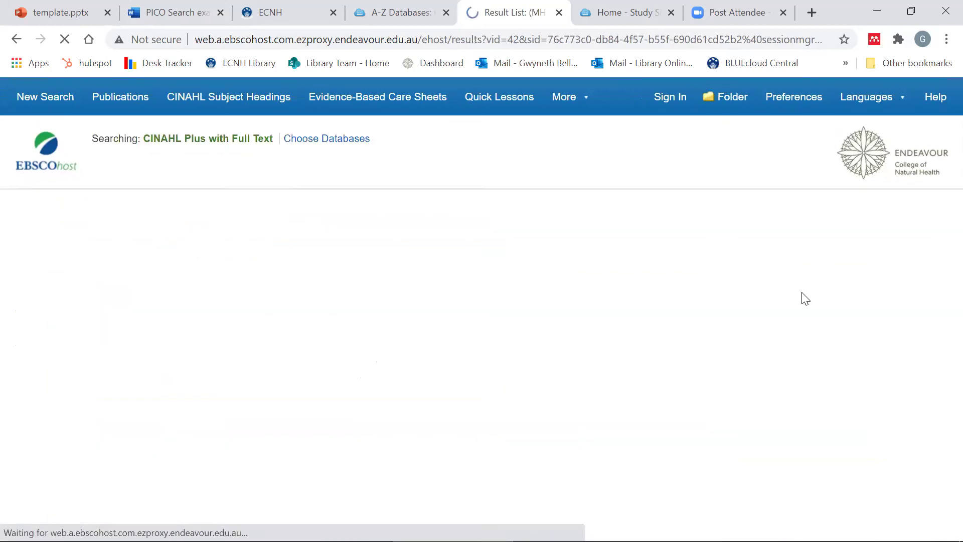
Step: Try to combine the Outcome searches S14 and S15 with OR without clearing the Obesity query
scroll(800, 295, "down", 1)
scroll(801, 301, "down", 3)
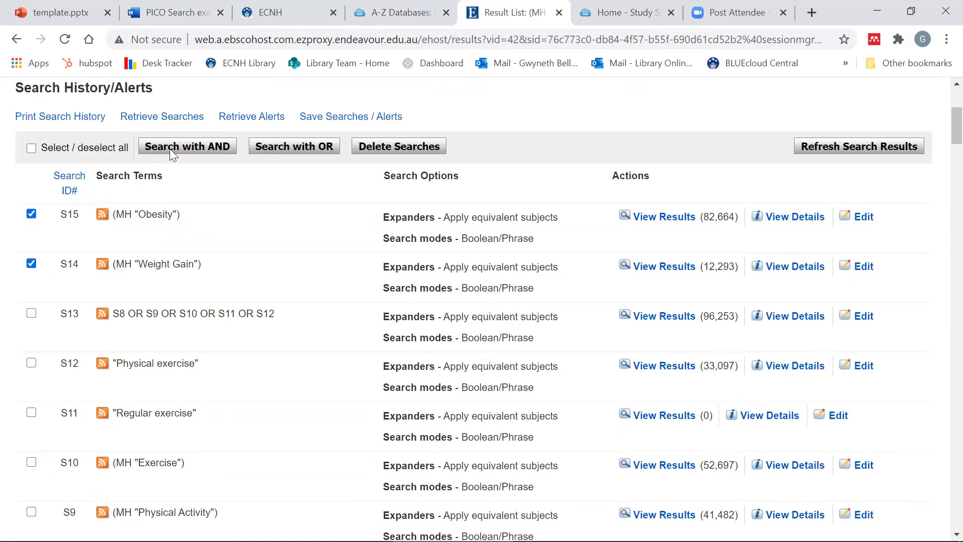
left_click(311, 148)
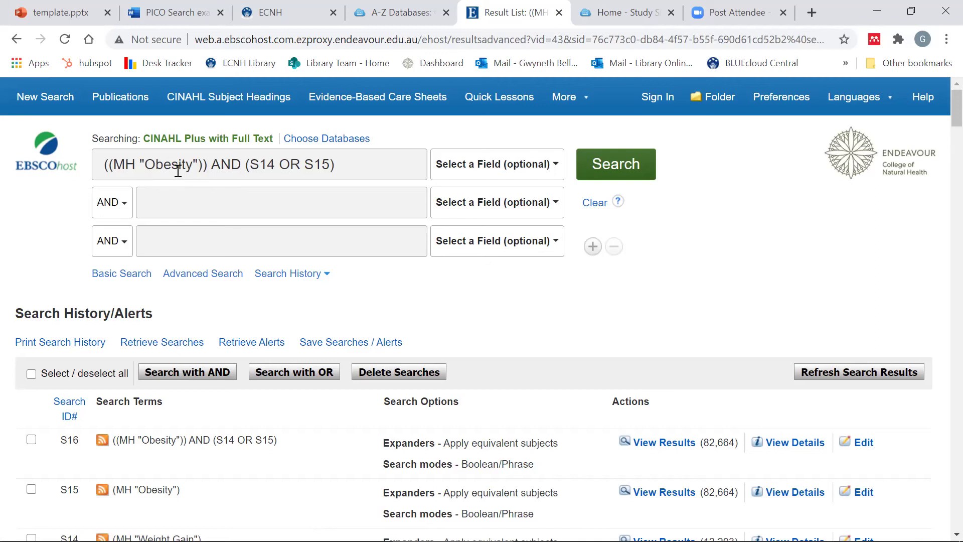
Step: Empty the query field and delete the mistaken search S16 from the search history
left_click_drag(357, 167, 107, 165)
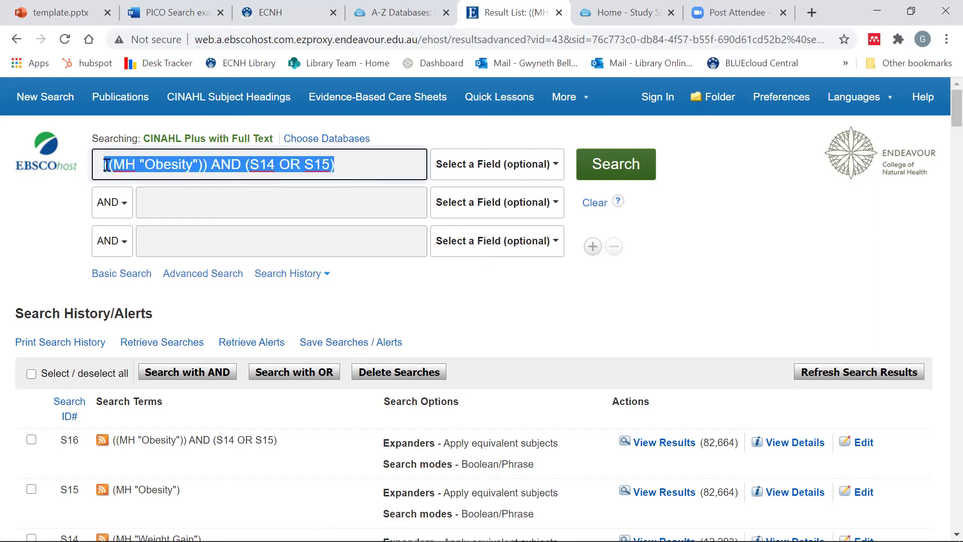
key("BackSpace")
scroll(198, 211, "down", 3)
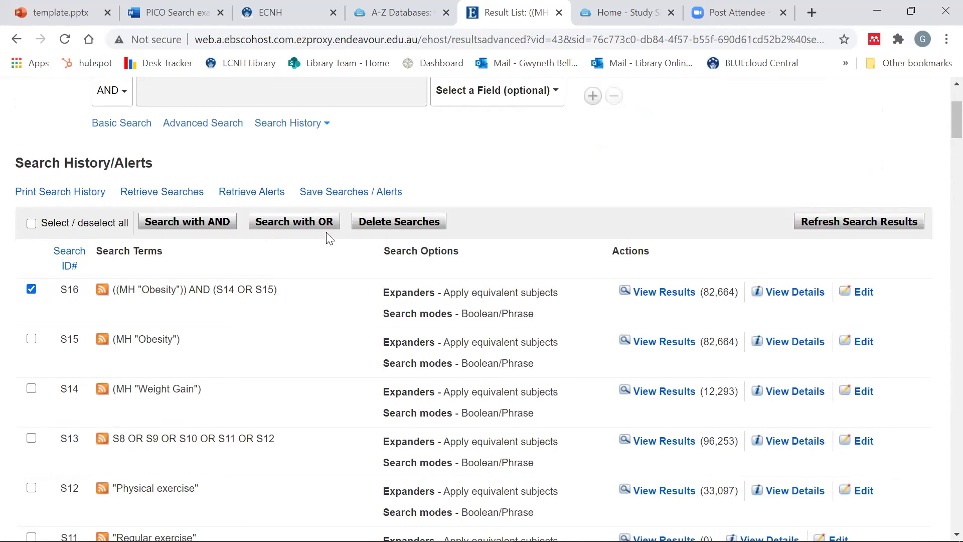
left_click(408, 222)
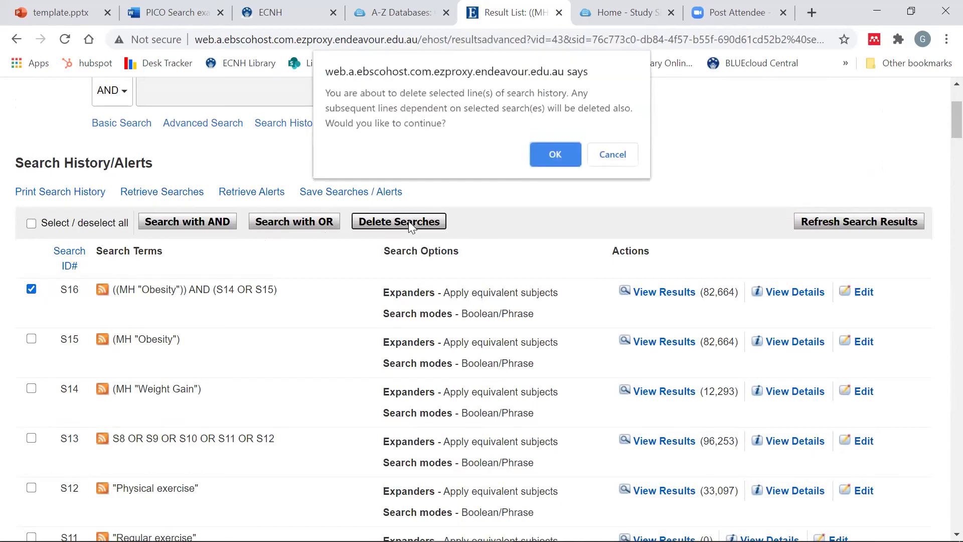
left_click(540, 153)
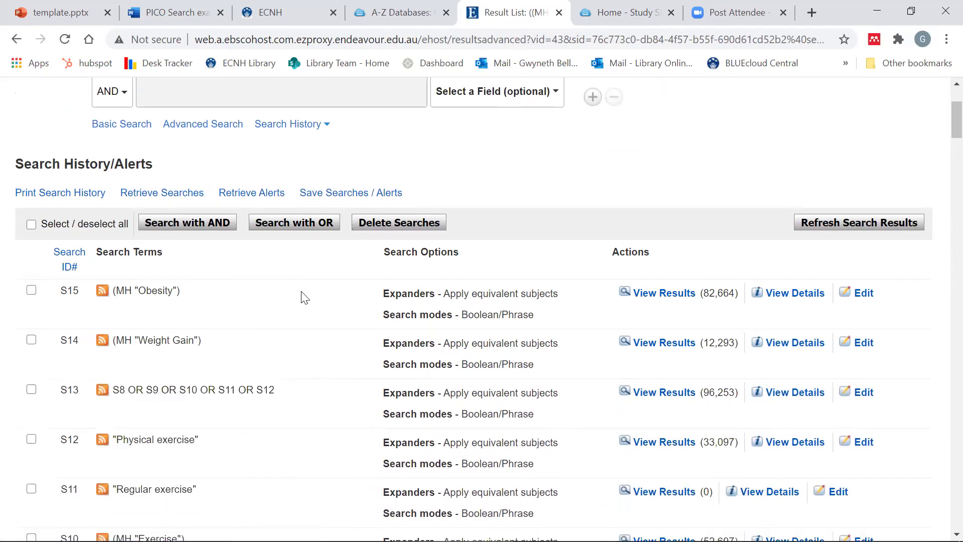
Step: Empty the query field and combine the Weight Gain and Obesity searches, S14 and S15, with OR
scroll(305, 298, "up", 3)
left_click_drag(372, 164, 94, 166)
key("BackSpace")
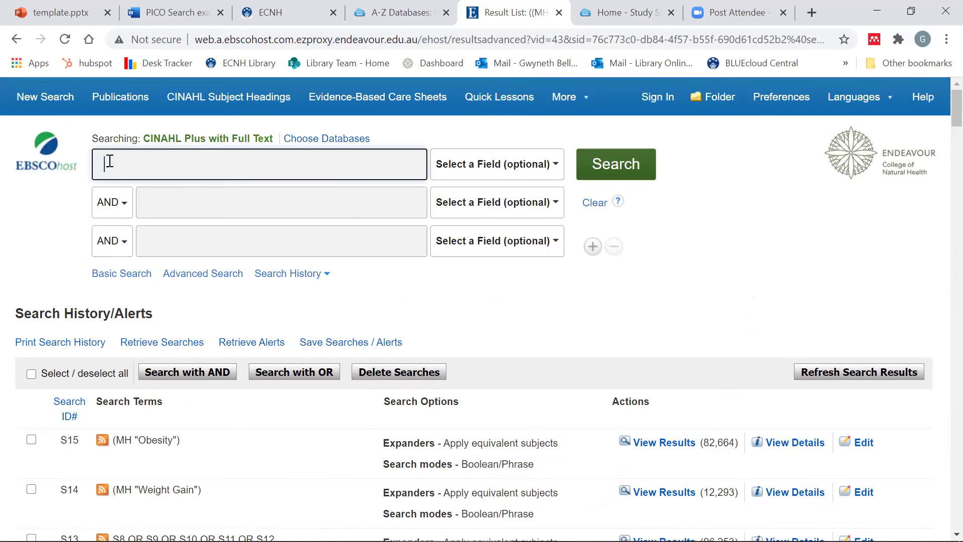
scroll(215, 296, "down", 2)
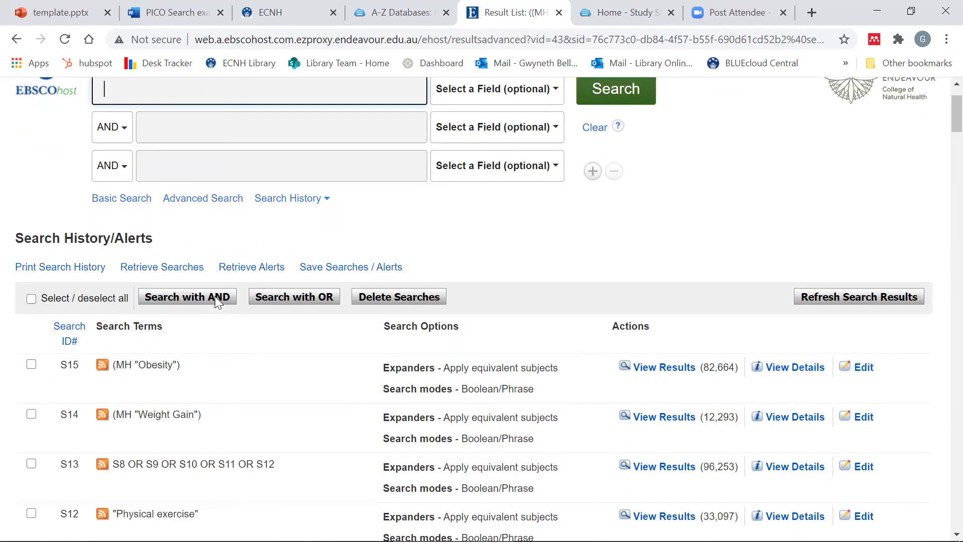
left_click(31, 414)
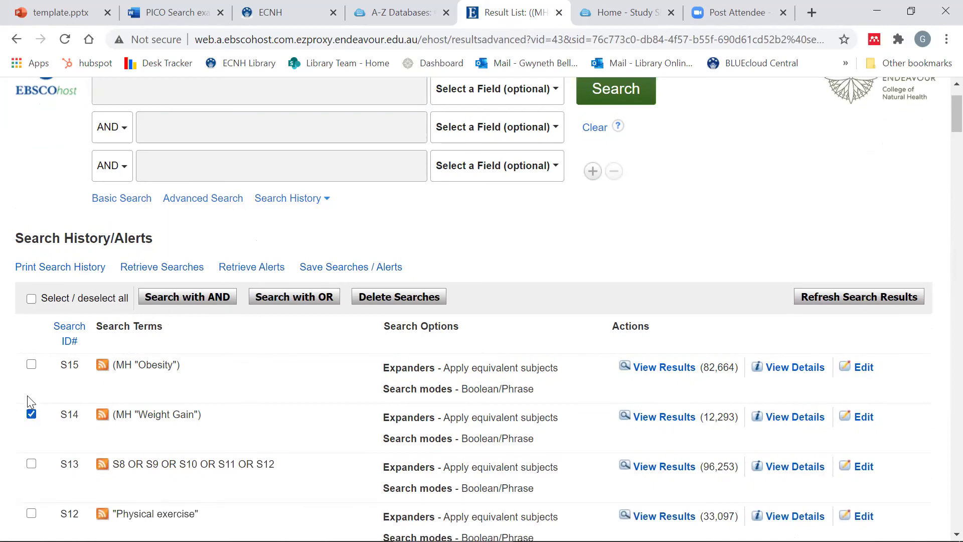
left_click(31, 365)
left_click(320, 299)
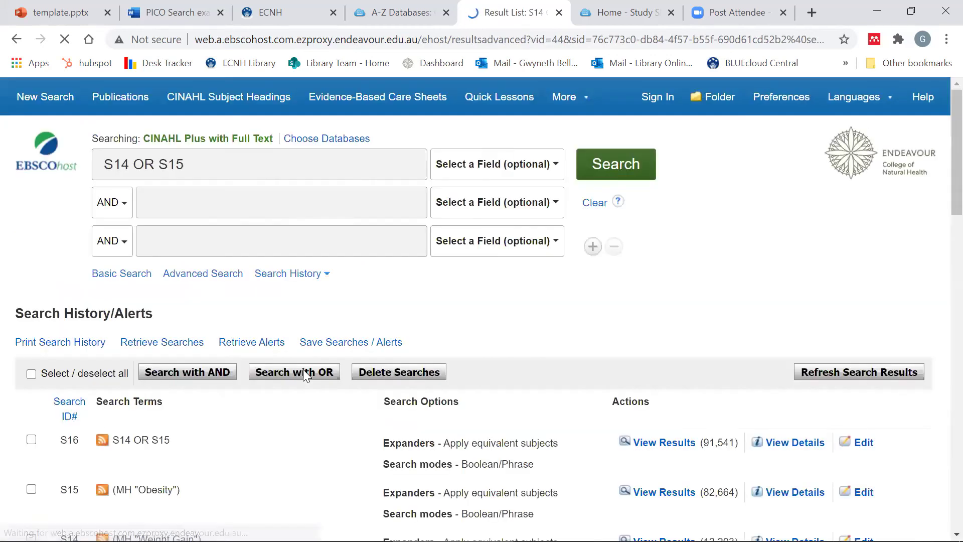
Step: Clear the query and combine the four PICO concept searches S4, S7, S13 and S16 from the search history with AND
scroll(302, 371, "down", 3)
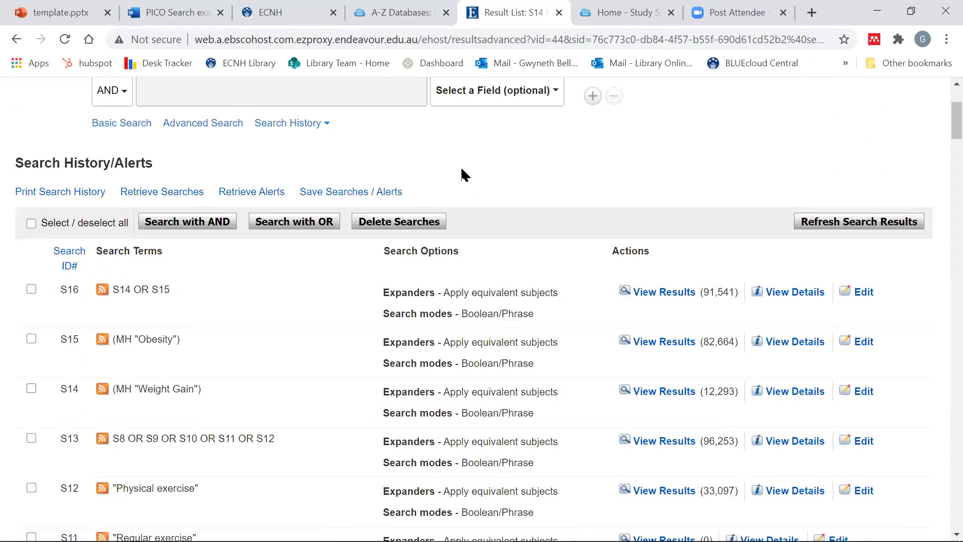
scroll(461, 170, "up", 2)
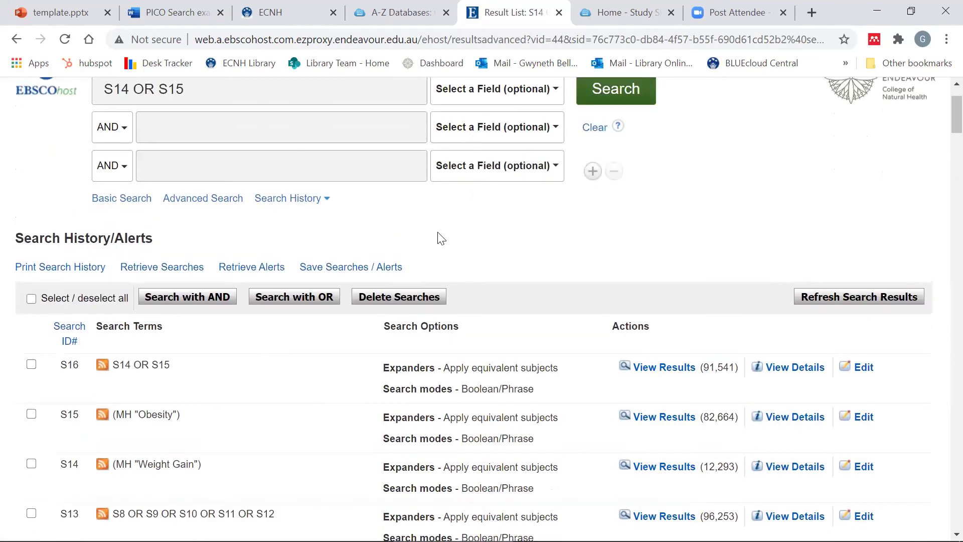
left_click(594, 127)
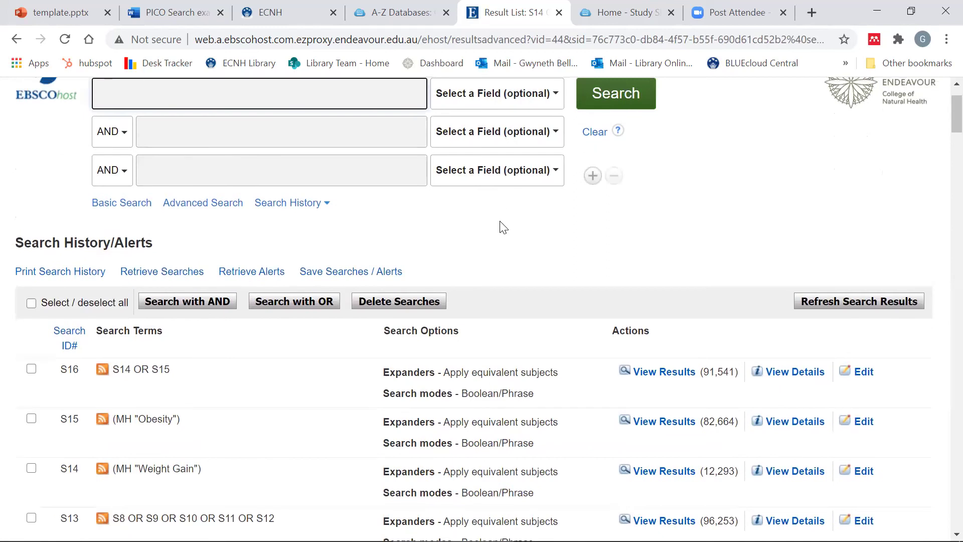
scroll(271, 325, "down", 10)
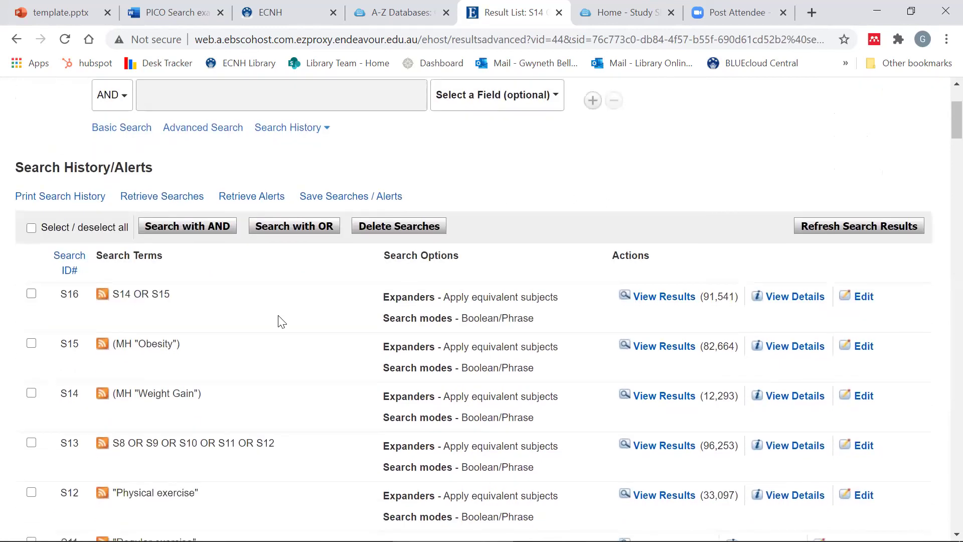
scroll(266, 326, "down", 1)
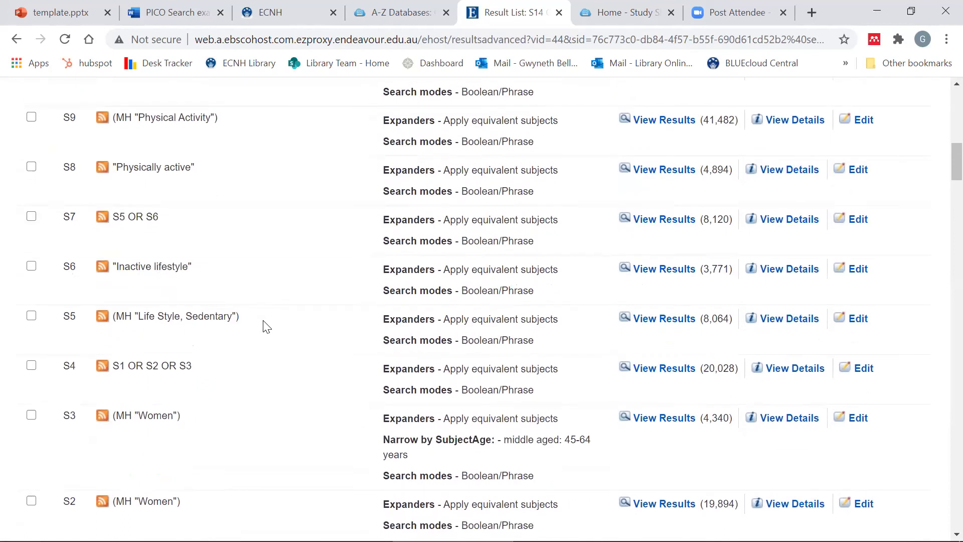
left_click(31, 364)
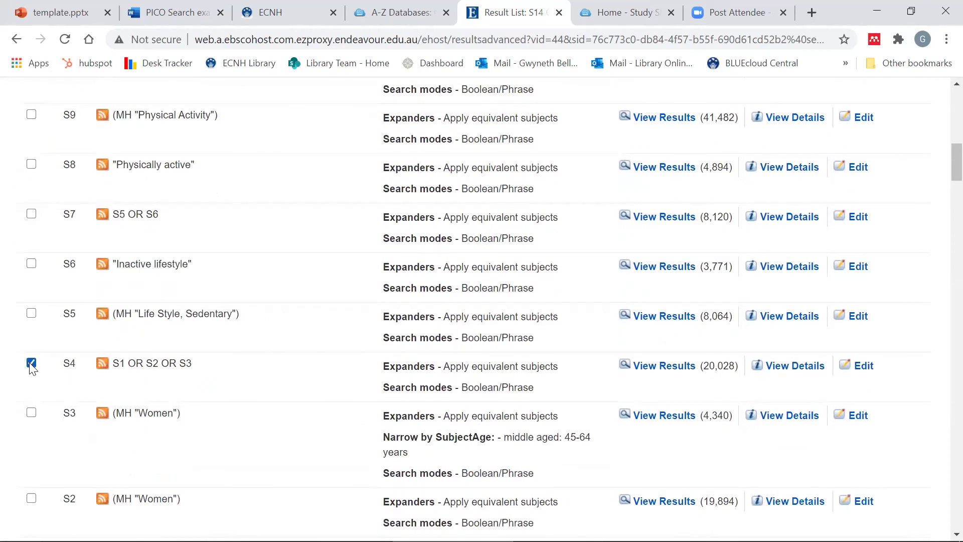
left_click(31, 213)
scroll(261, 271, "up", 3)
scroll(264, 272, "up", 3)
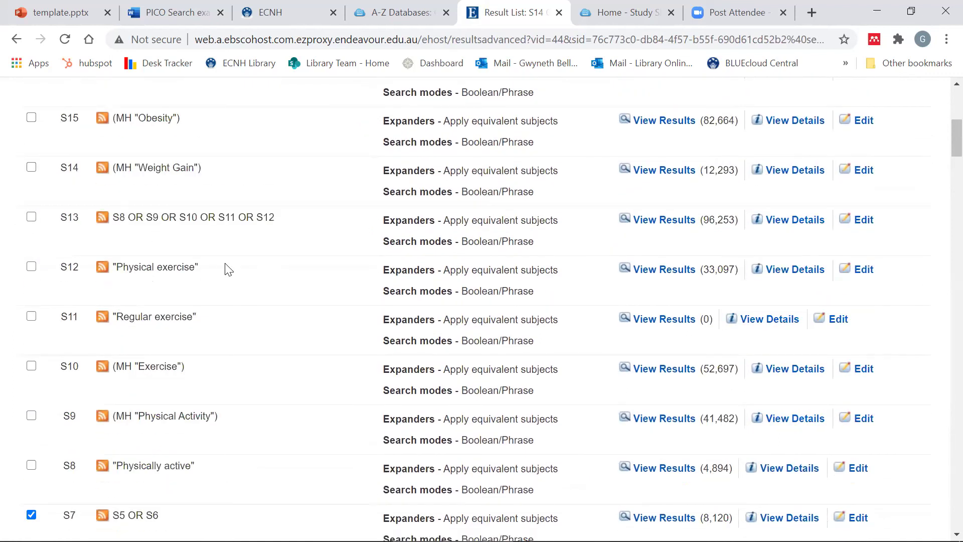
left_click(31, 219)
scroll(297, 203, "up", 3)
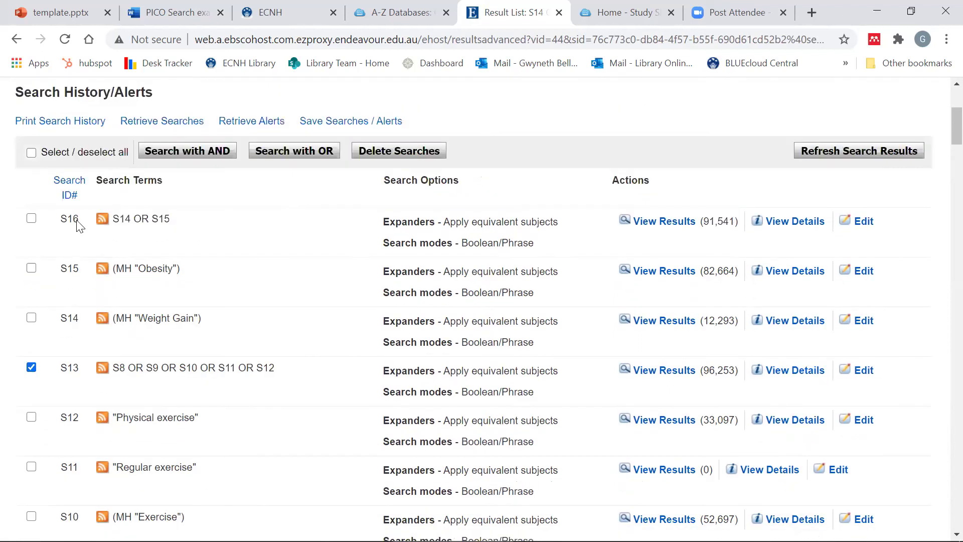
left_click(32, 219)
left_click(195, 156)
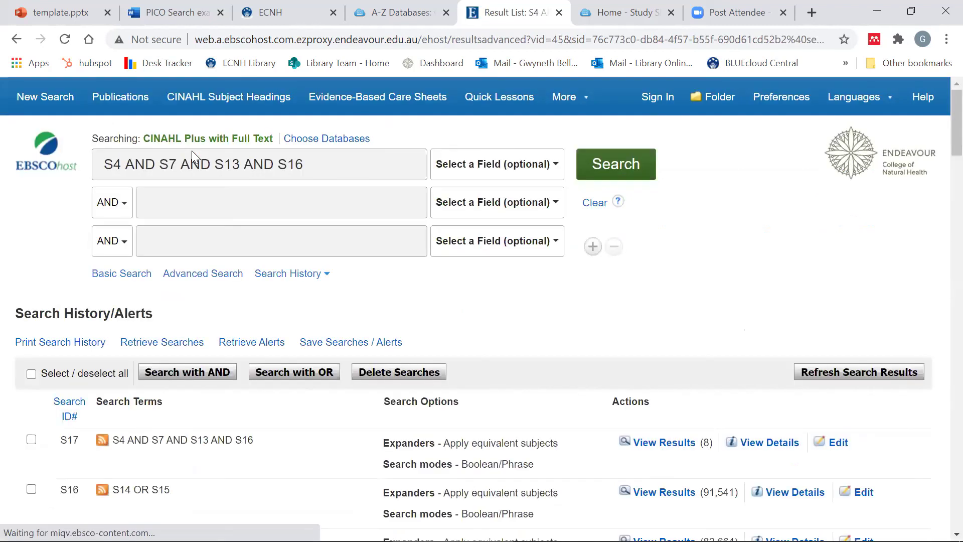
Step: Review the combined search in the history and switch to the ECNH Library Services page
scroll(482, 339, "down", 1)
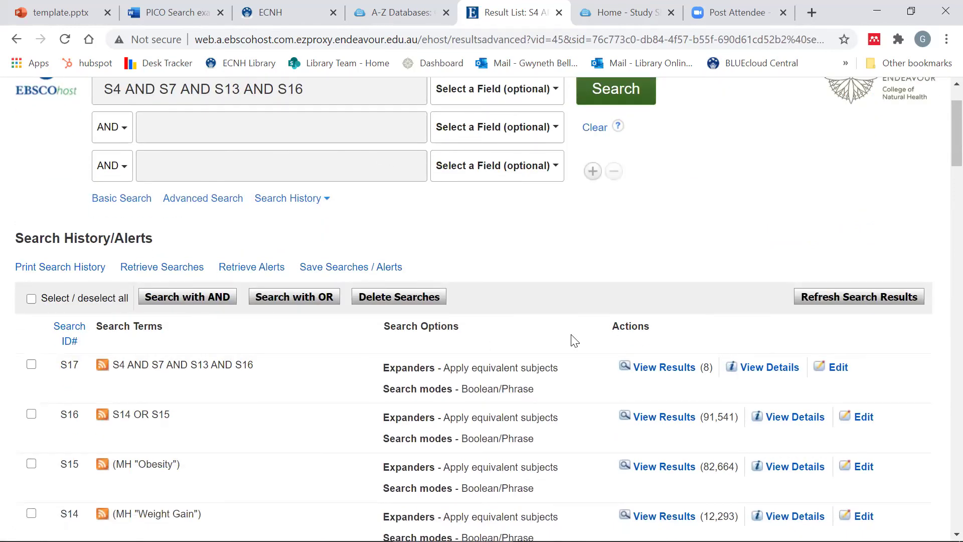
scroll(574, 341, "up", 1)
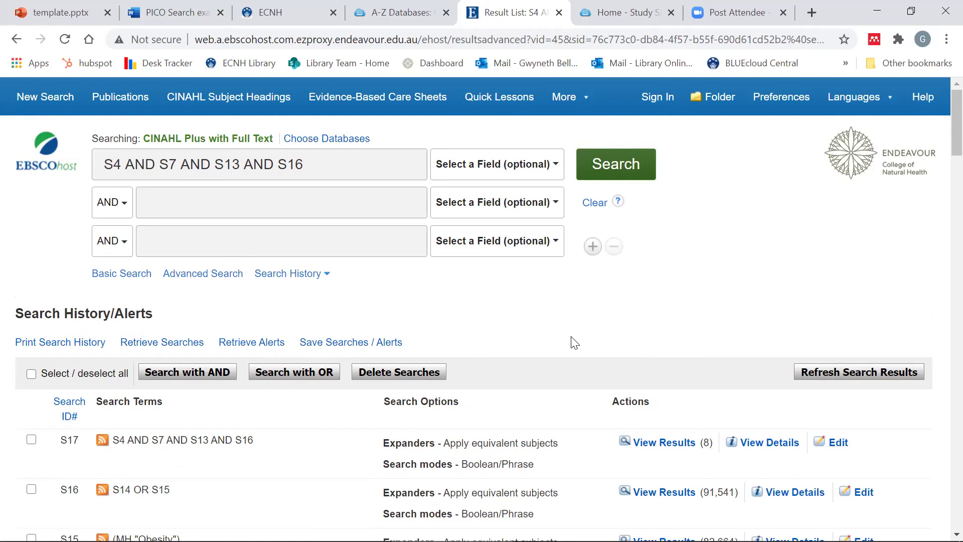
left_click(278, 17)
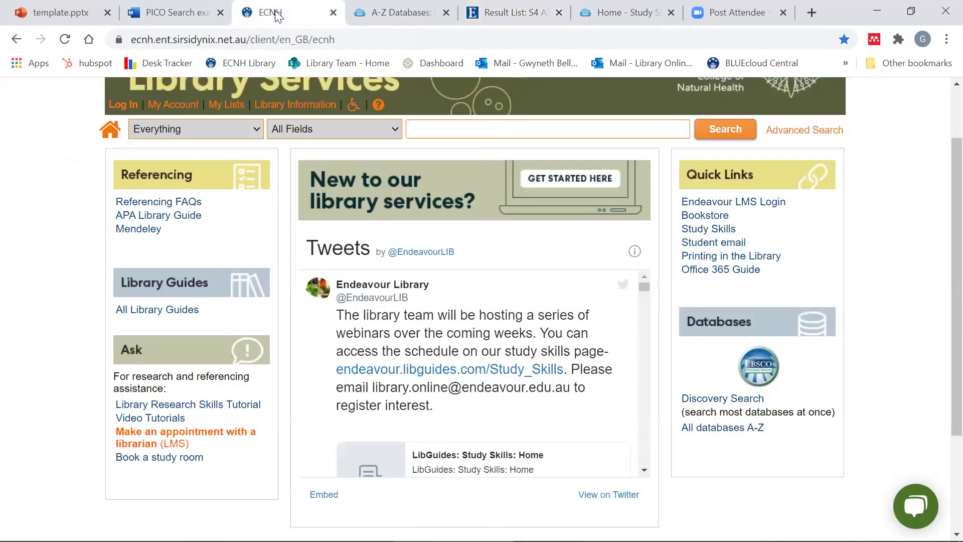